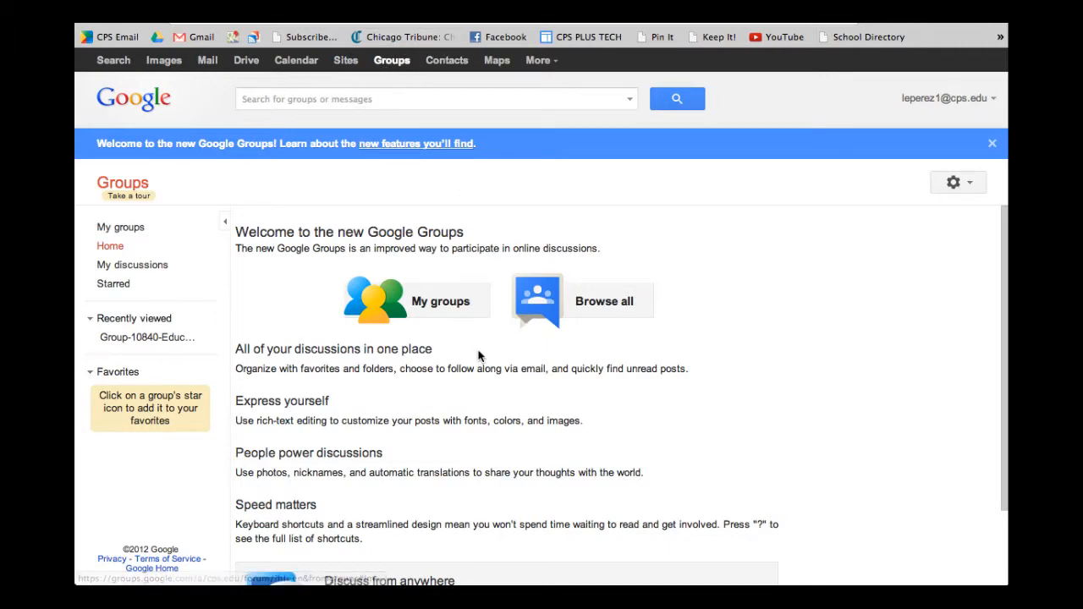
Open the Group-10840-CPAA IAA 2013 group from the list of own groups.
scroll(523, 457, down, 3)
scroll(522, 458, up, 3)
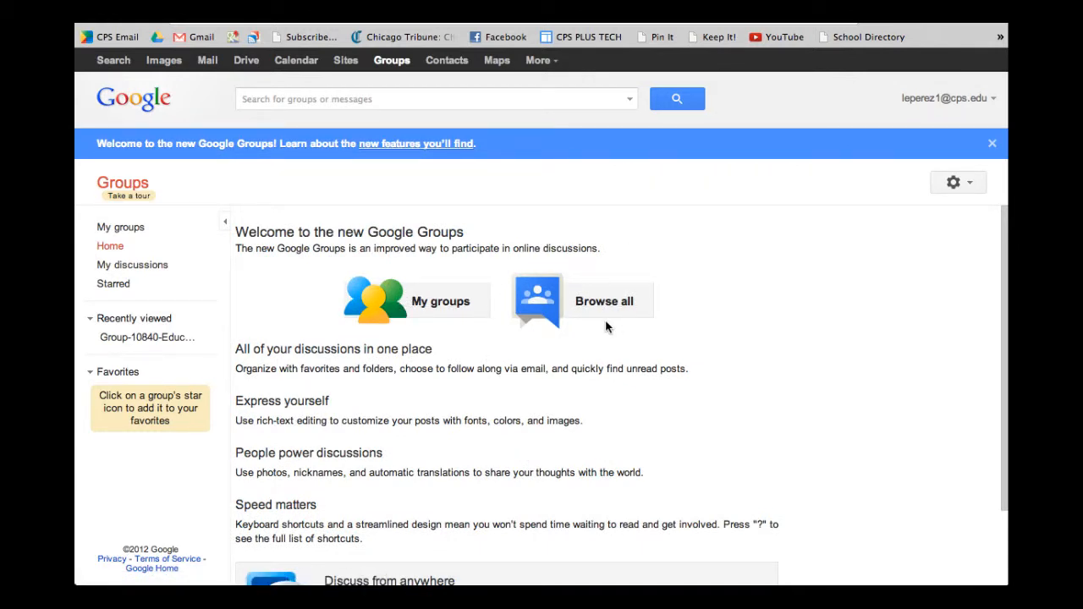
click(440, 306)
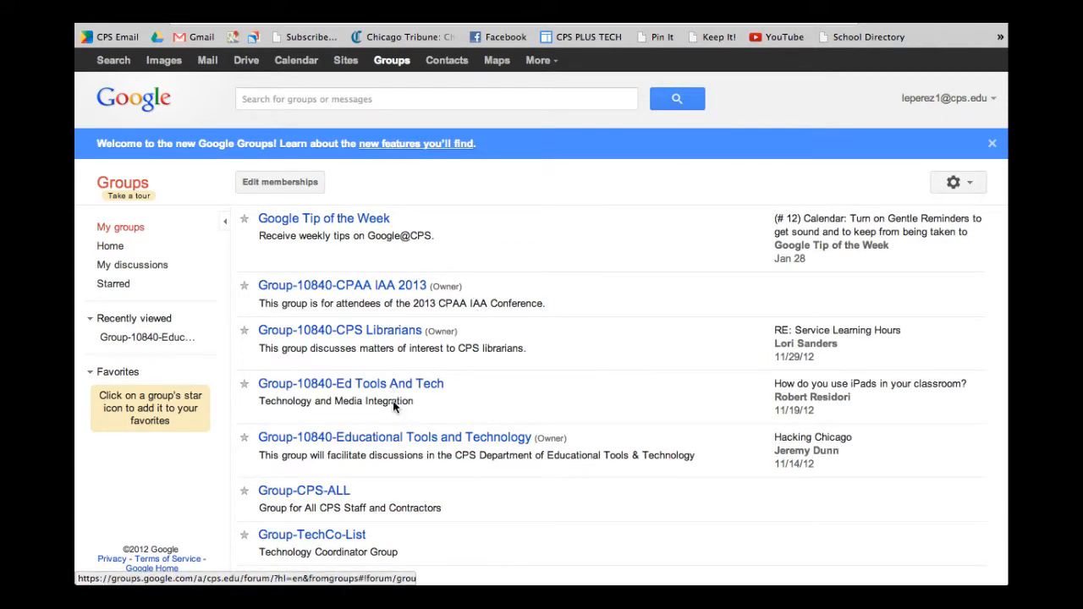
click(349, 289)
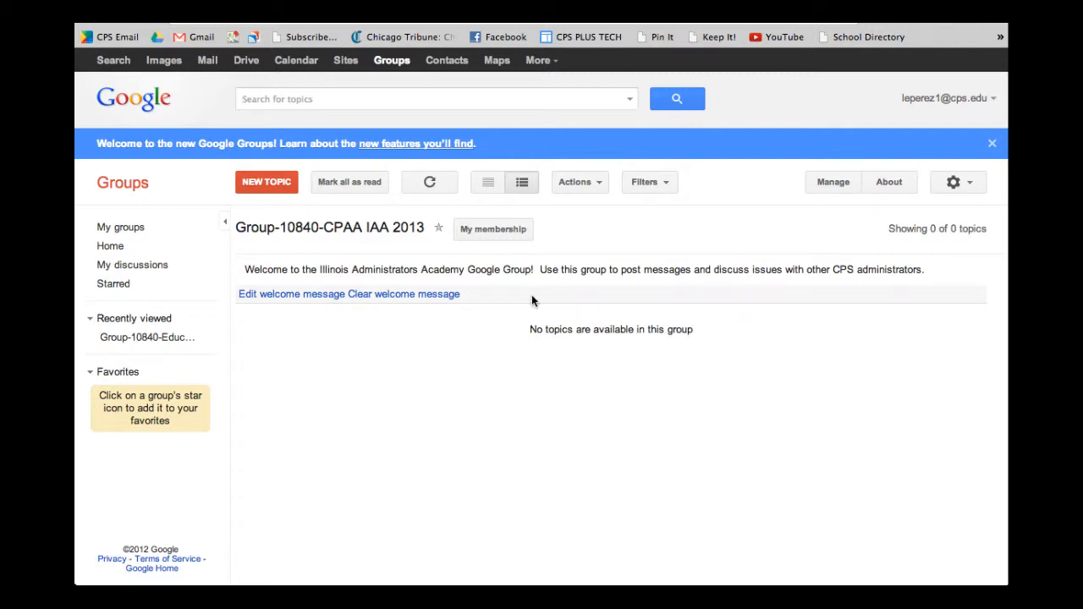
View the group's About information, including its access rules and statistics, and return to the topic list.
click(889, 183)
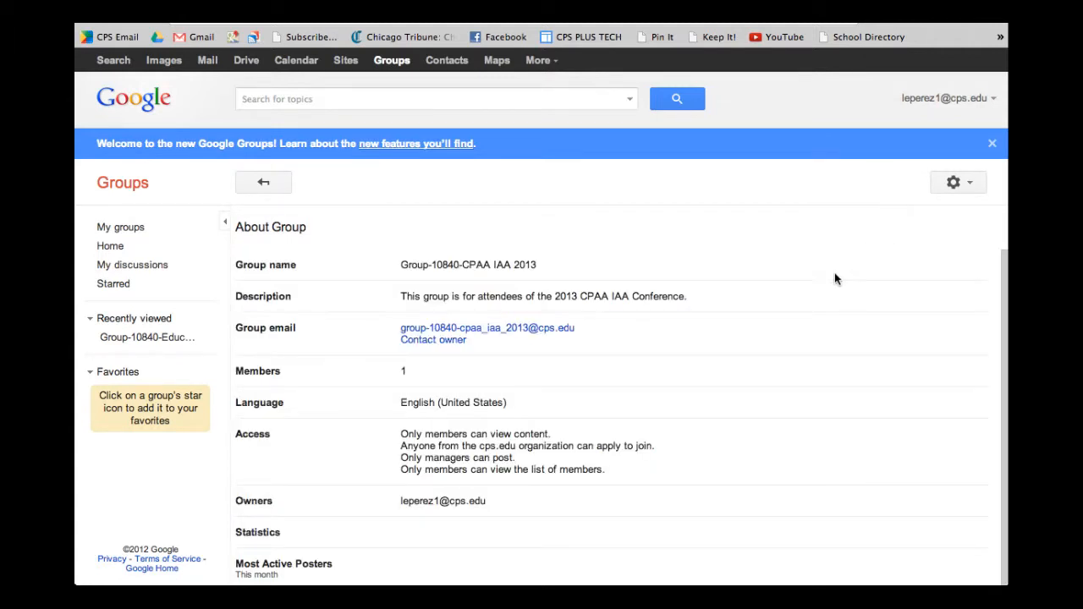
scroll(524, 429, down, 4)
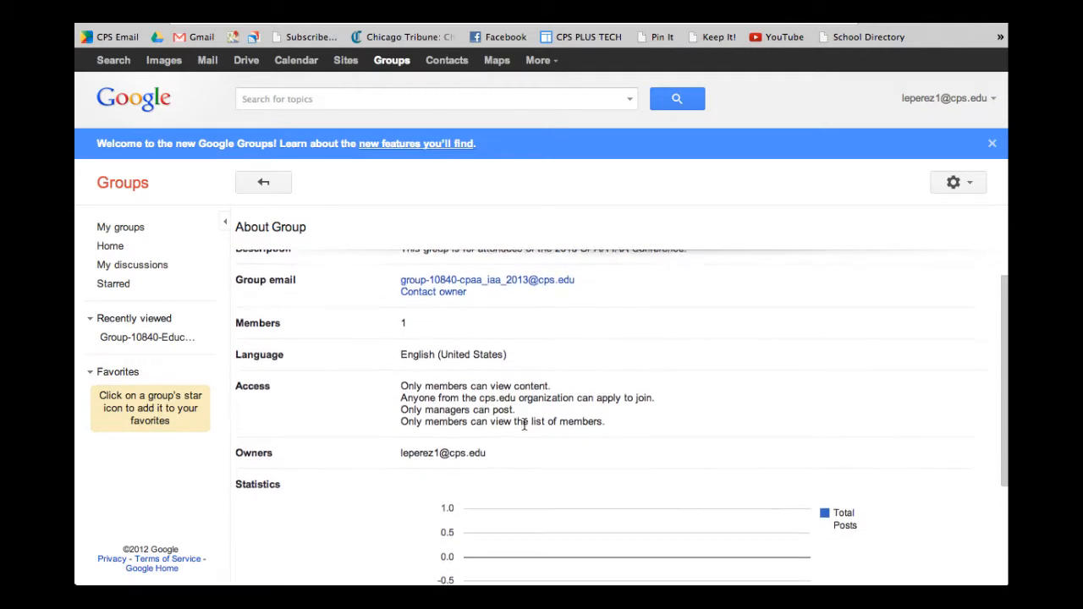
scroll(523, 429, down, 3)
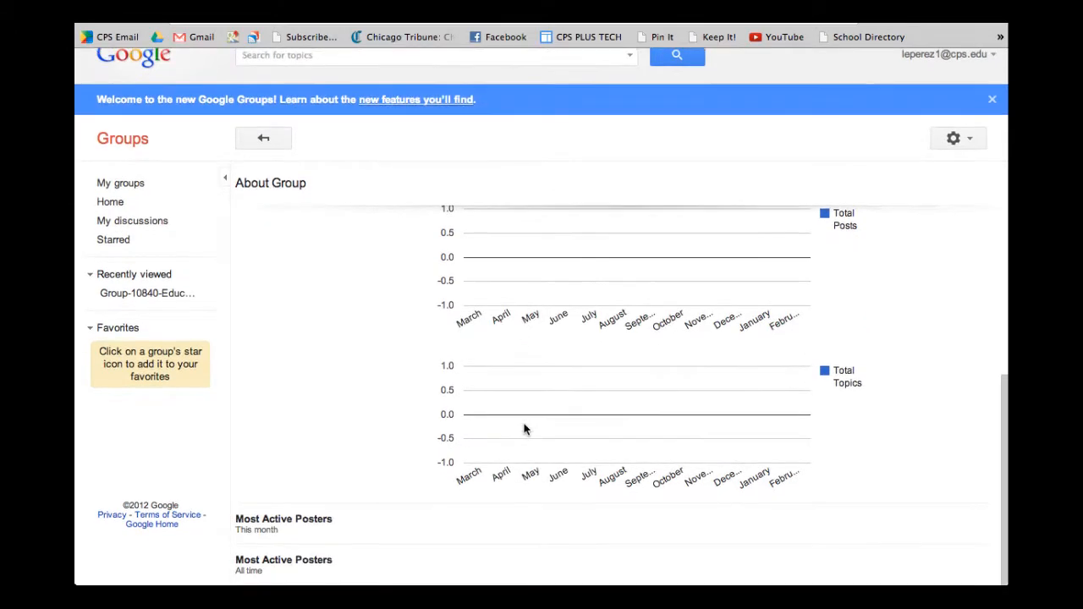
scroll(524, 429, down, 2)
scroll(524, 429, up, 8)
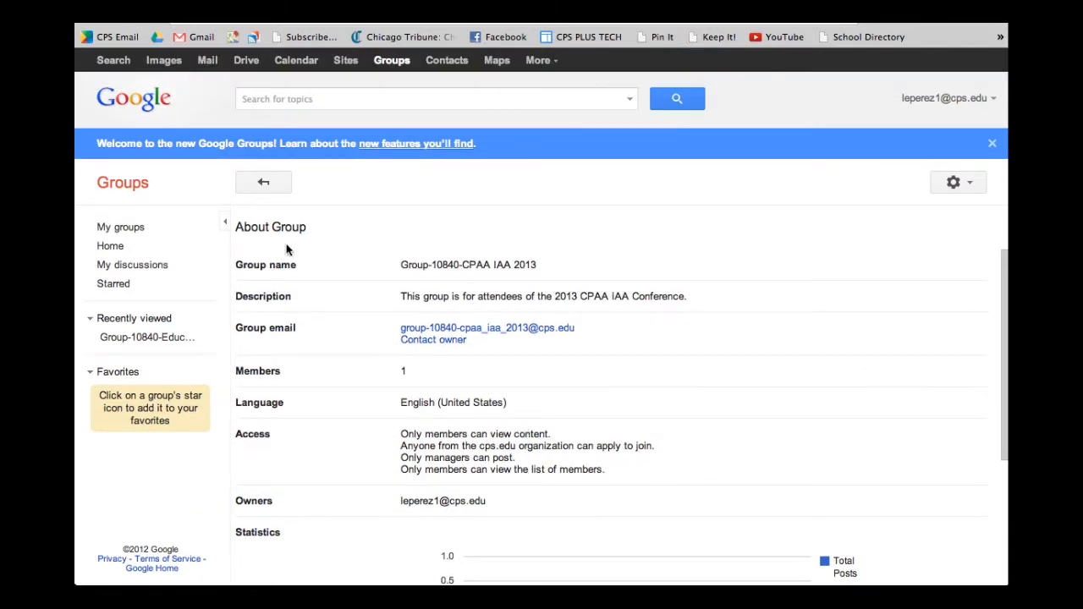
click(265, 188)
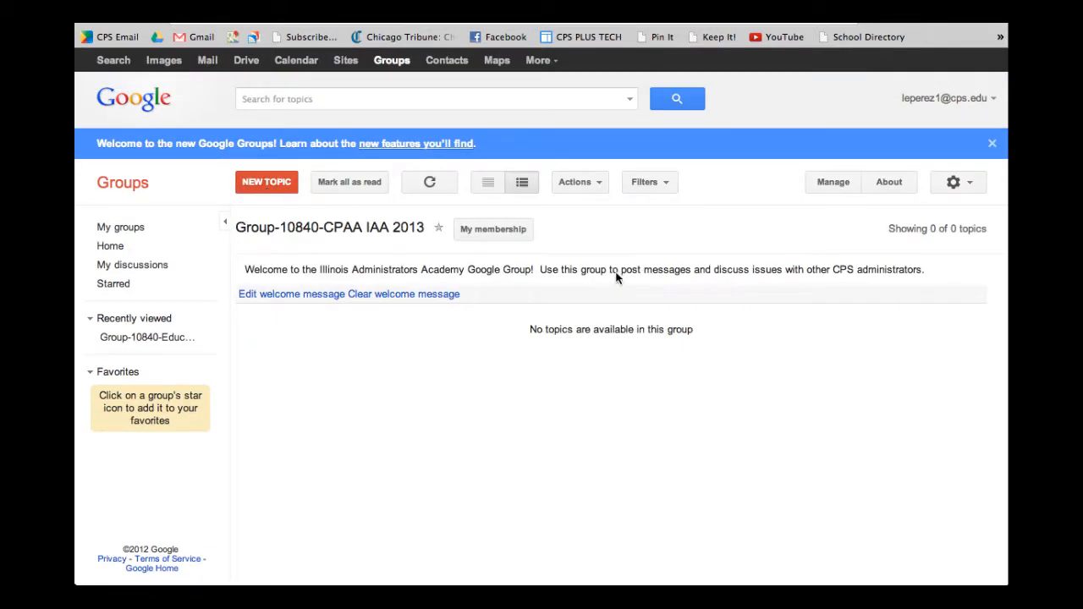
Open the group's management area and examine the email options, identity, moderation, new members and tags settings.
click(829, 185)
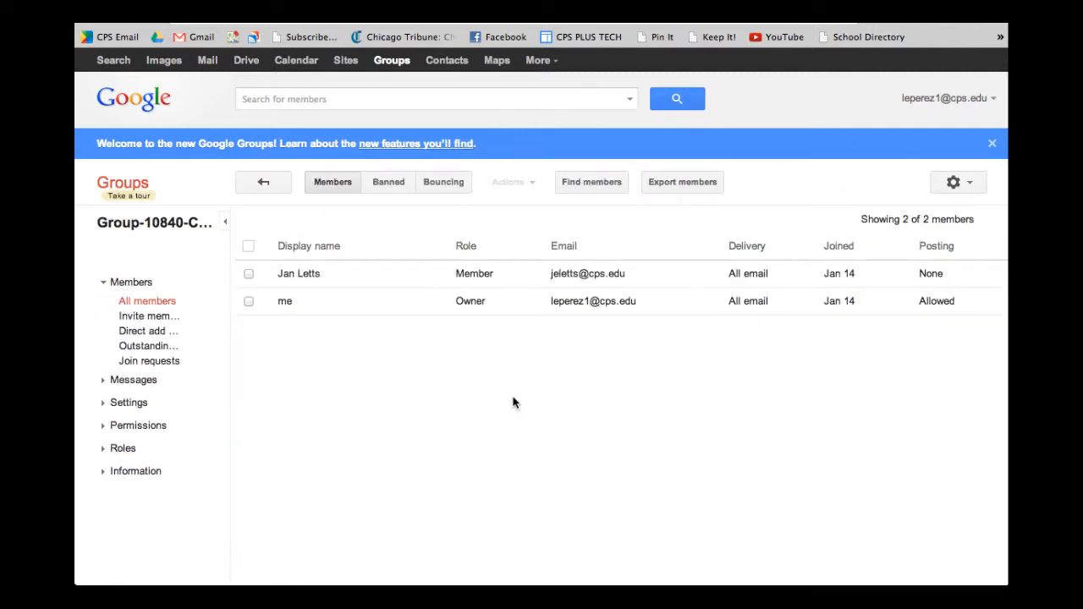
click(104, 285)
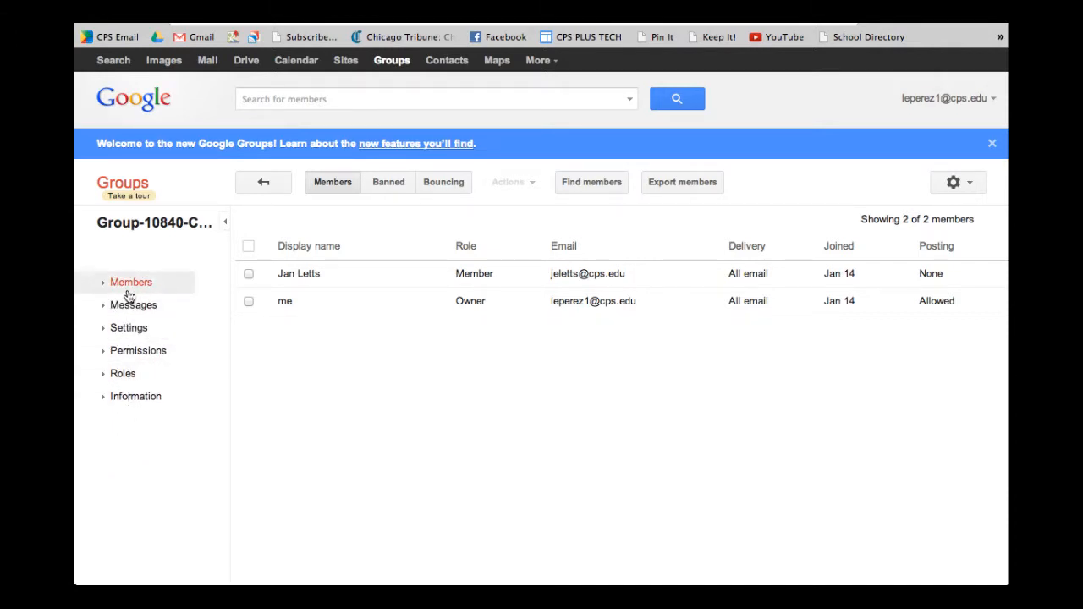
click(103, 329)
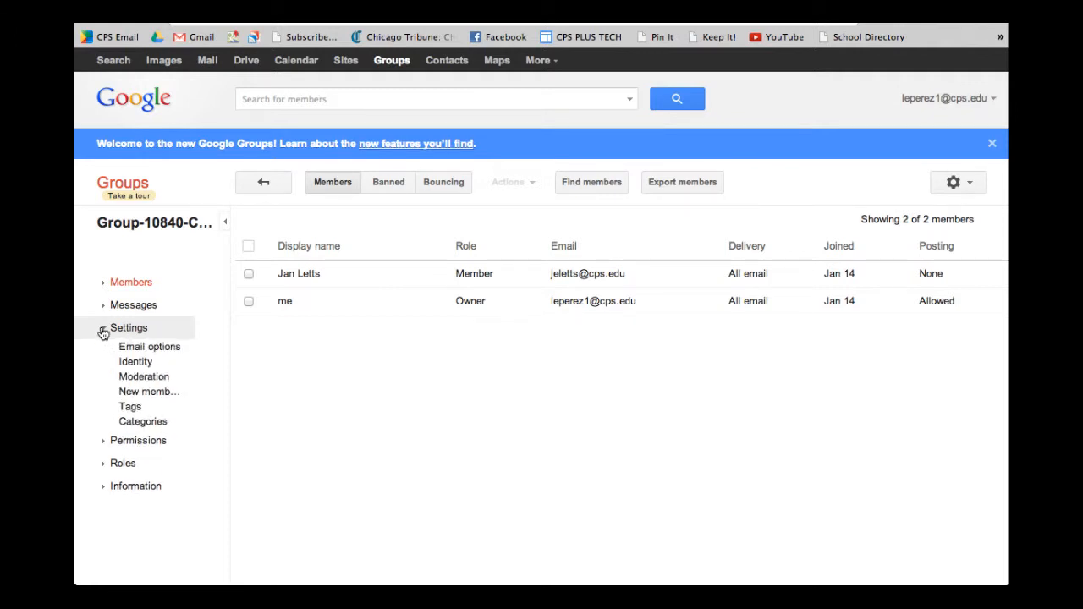
click(154, 354)
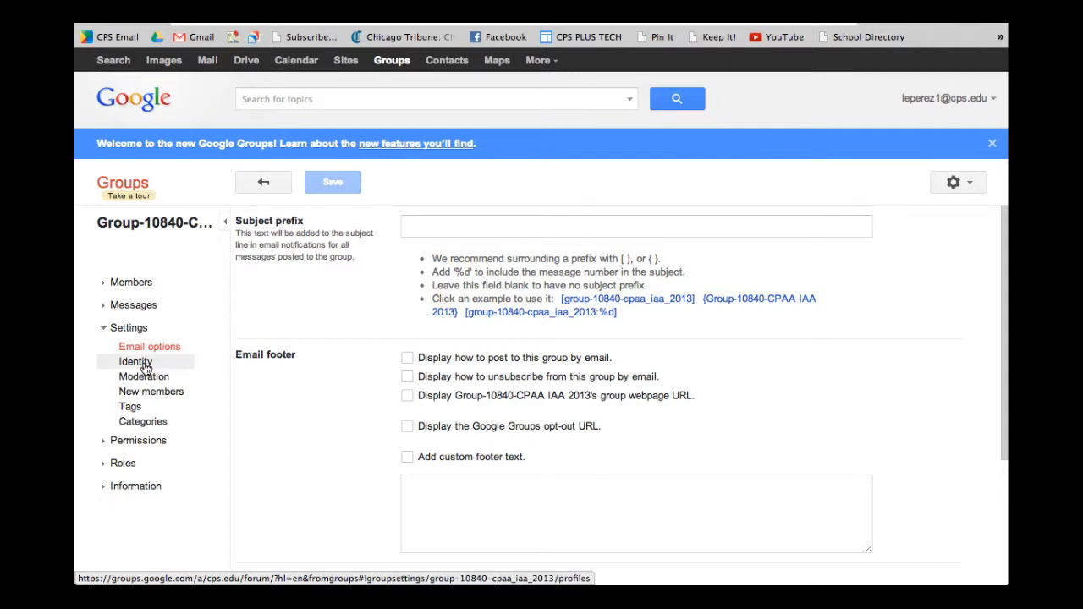
click(144, 364)
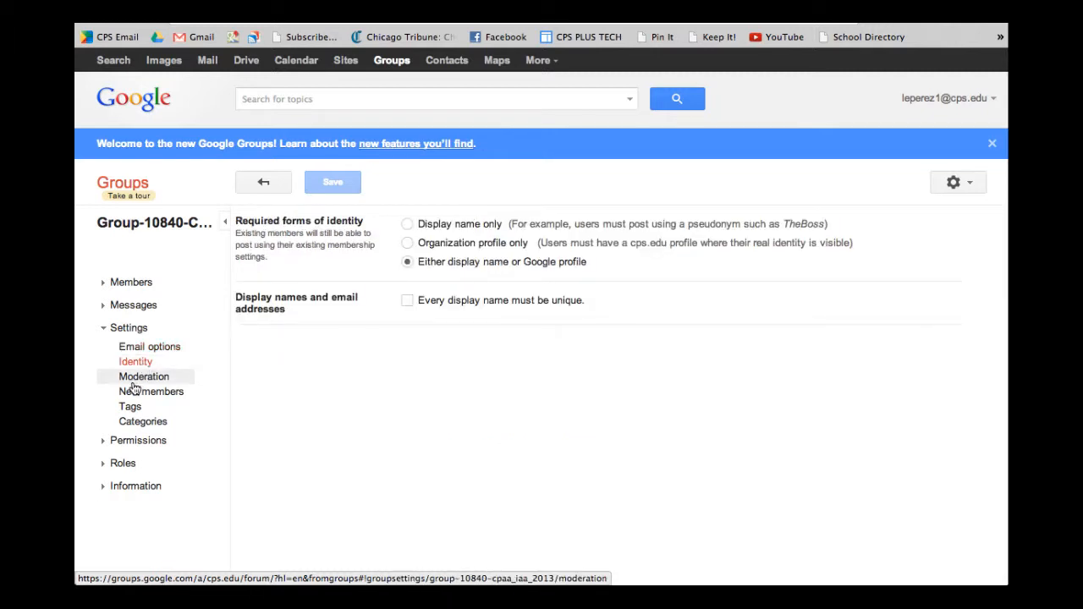
click(135, 380)
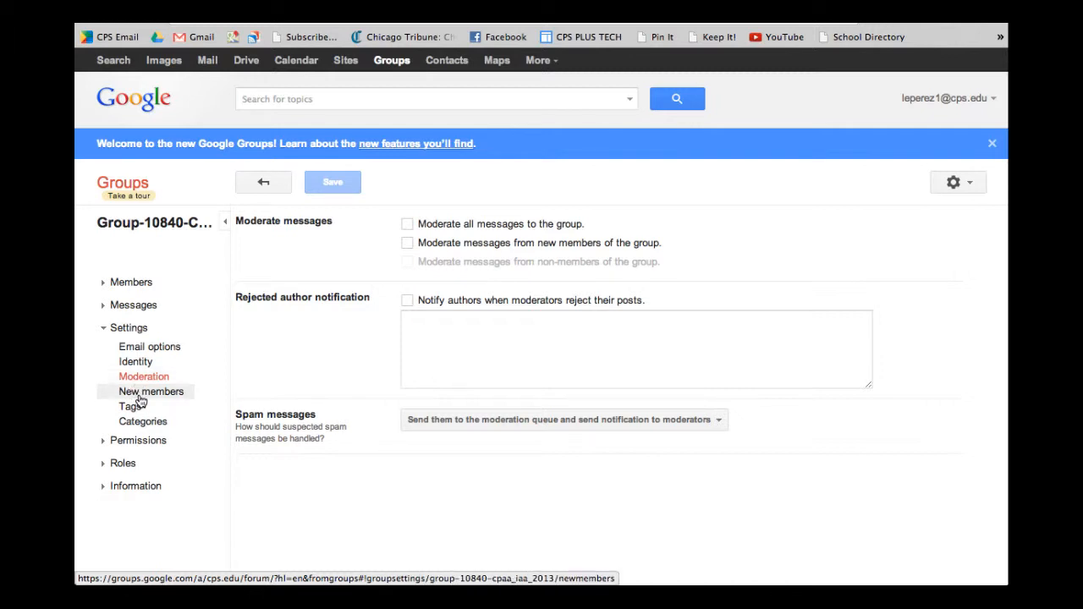
click(145, 397)
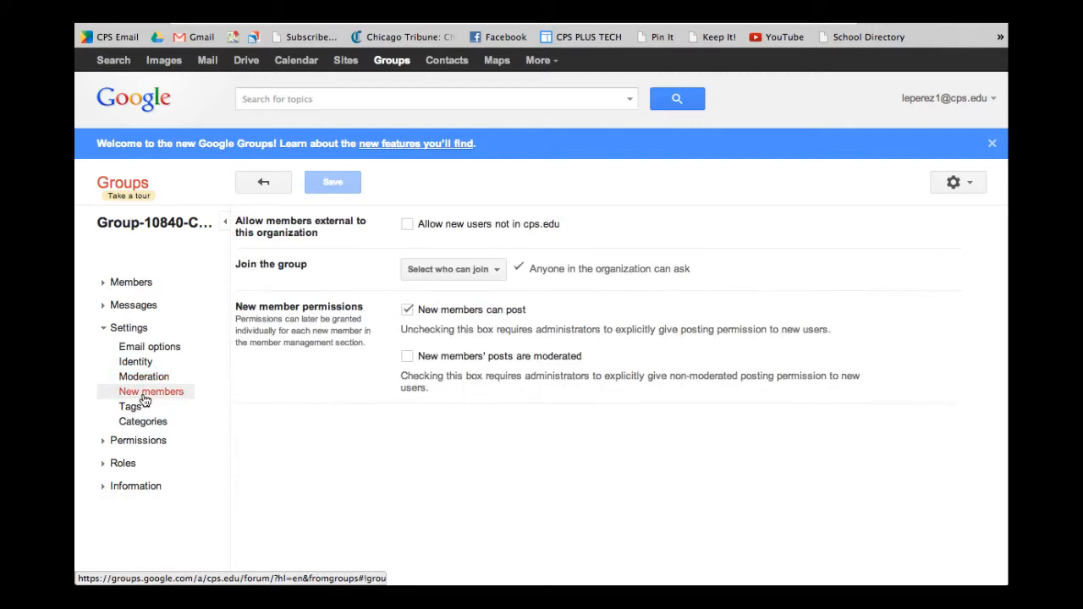
click(129, 409)
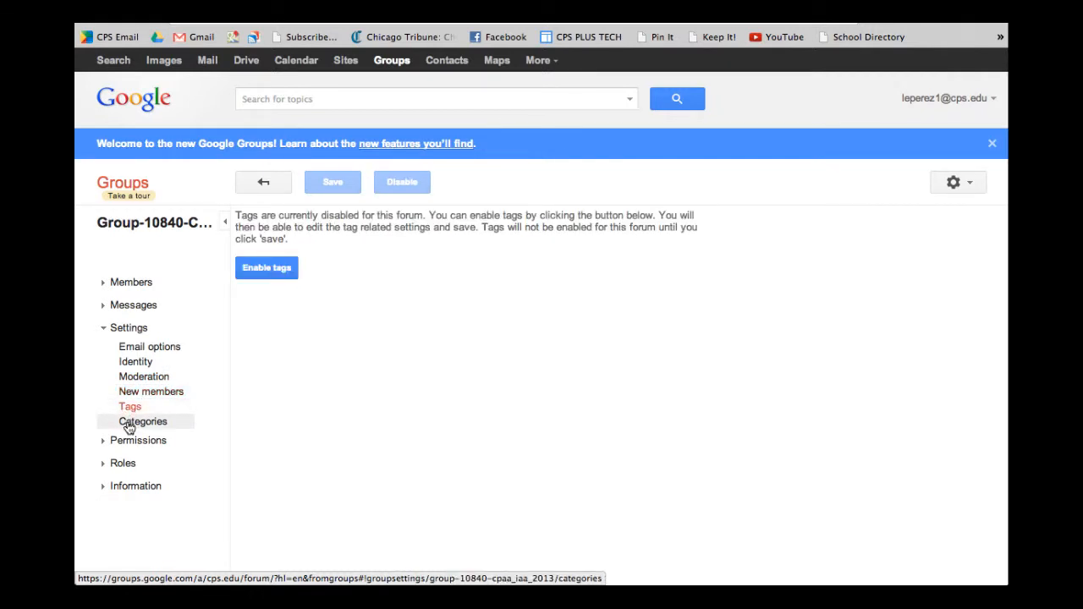
click(107, 334)
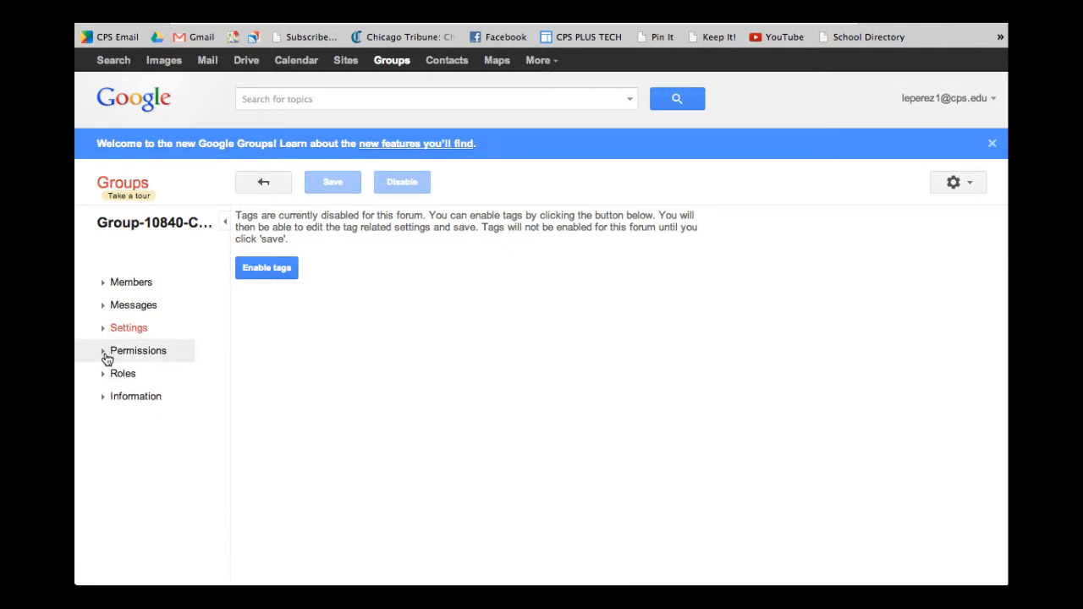
Open the group's basic permissions and examine which user groups can be allowed to view topics.
click(107, 357)
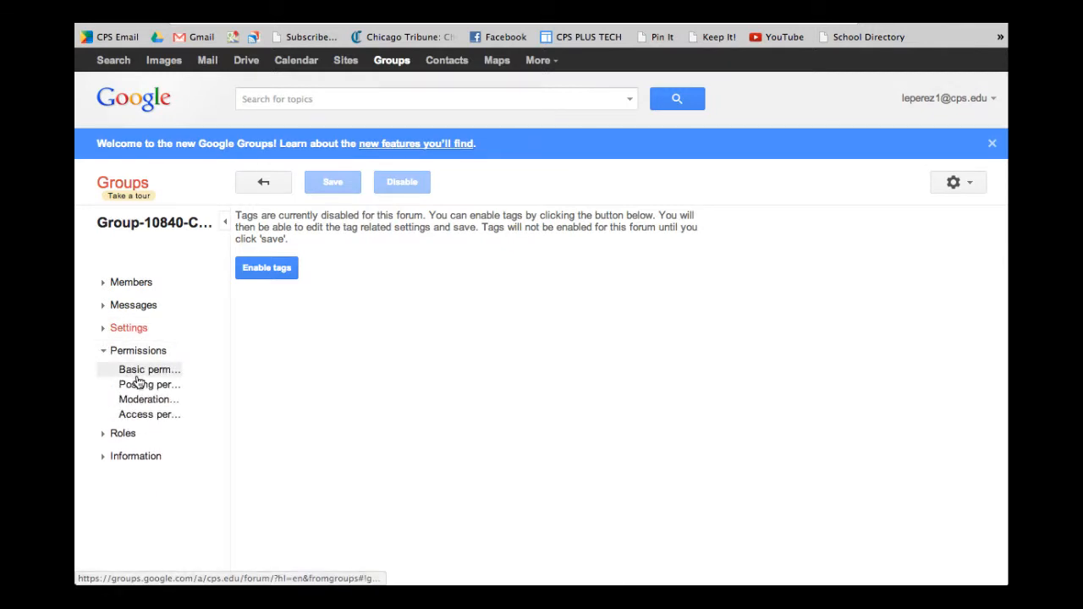
click(137, 373)
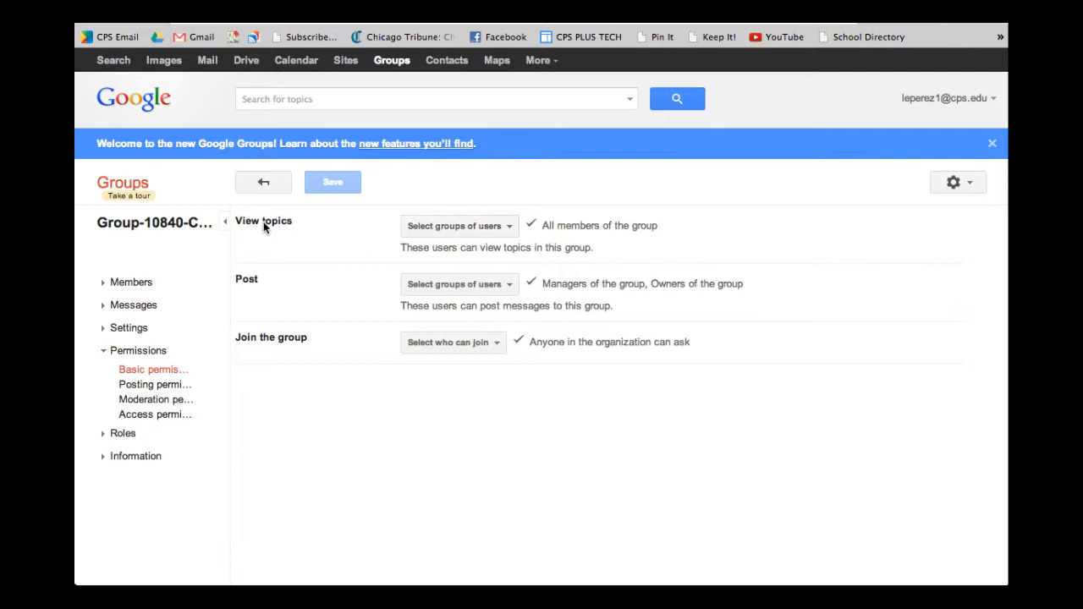
click(508, 232)
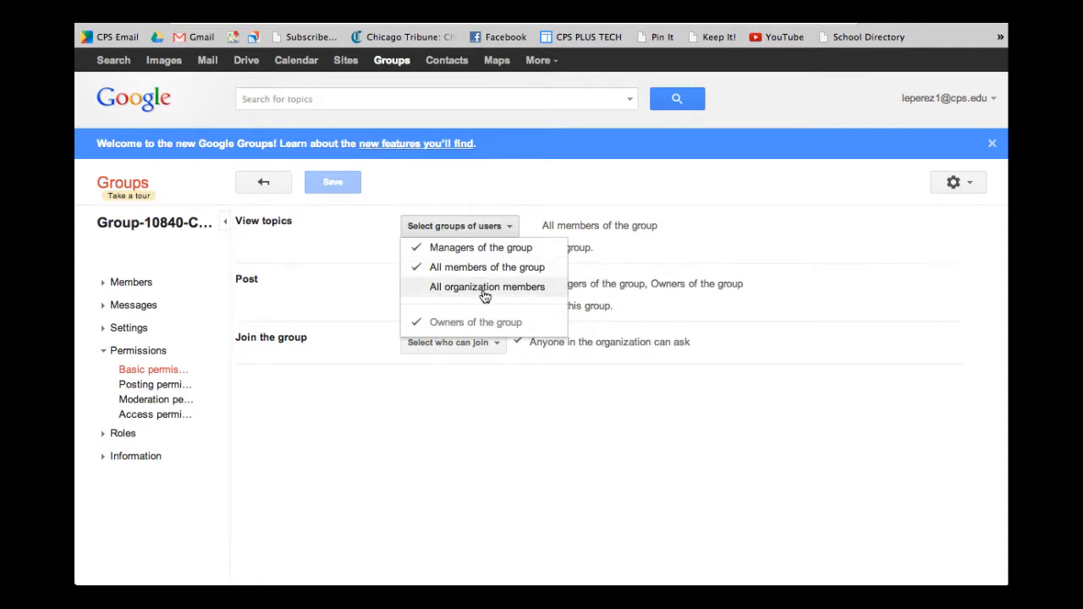
click(555, 198)
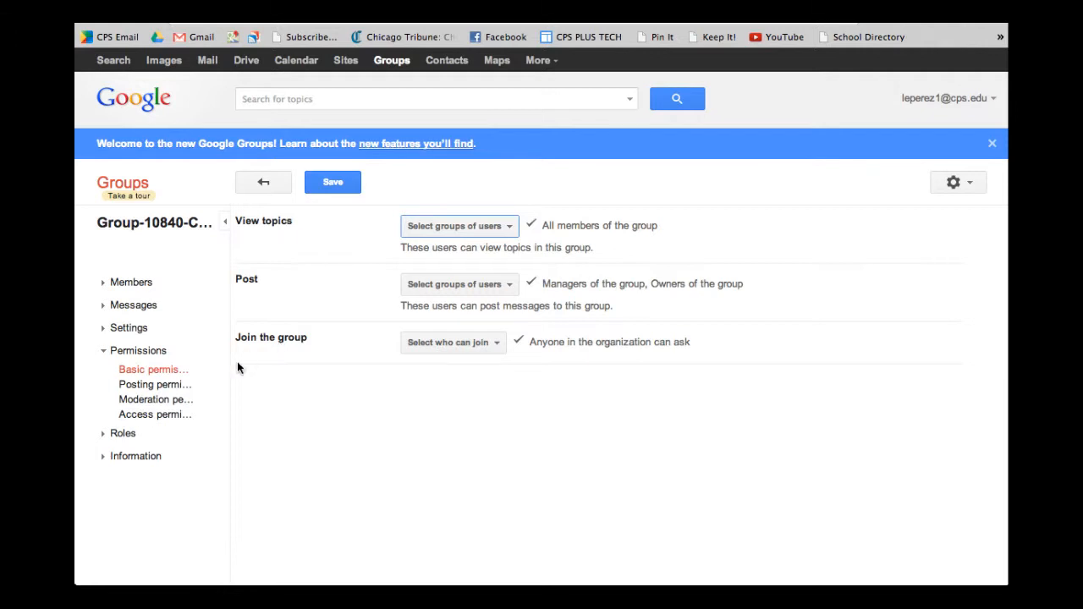
Switch to the posting permissions, discarding unsaved changes, and examine the user groups available for Add References.
click(168, 386)
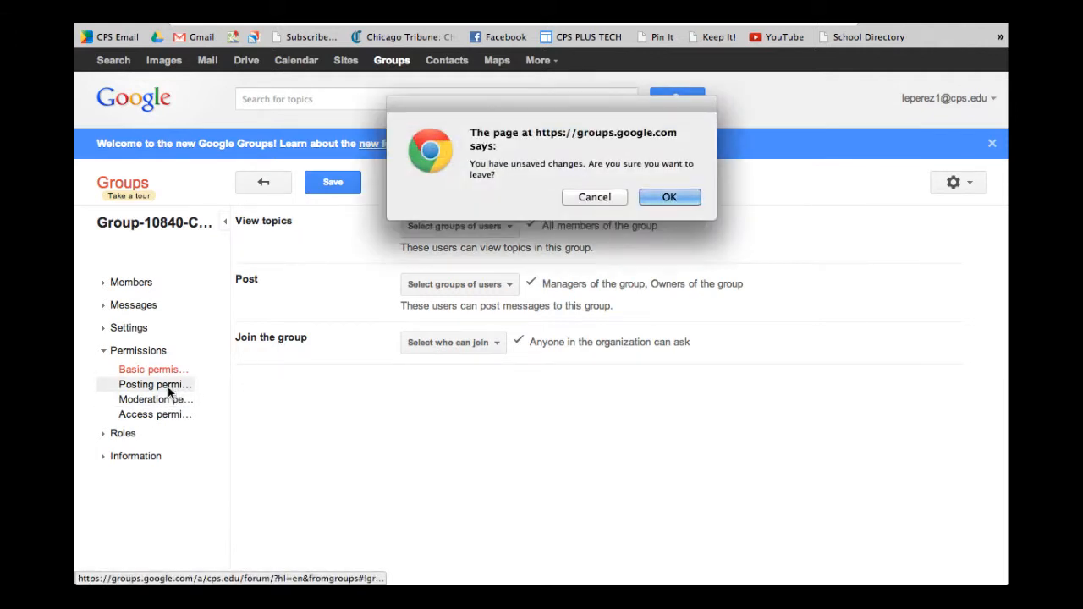
click(670, 197)
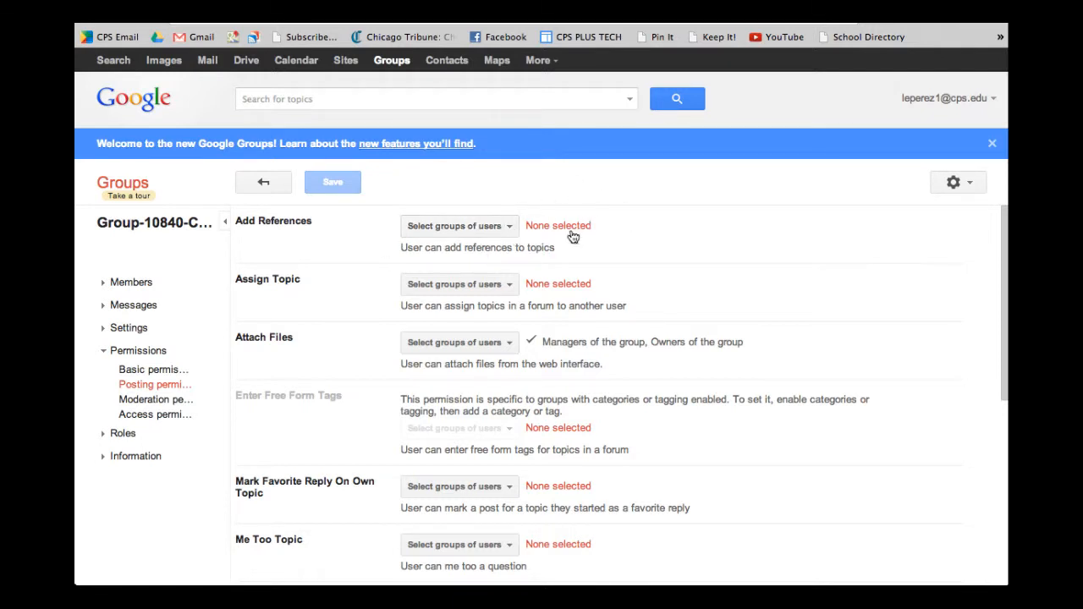
click(508, 227)
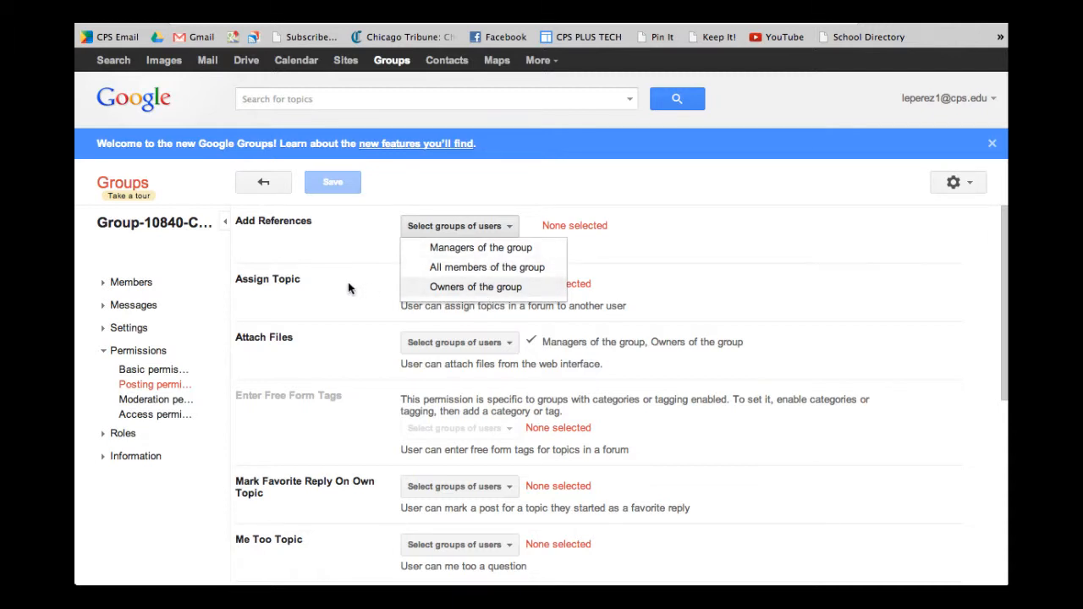
click(359, 306)
Set the Post permission to all members of the group and save the posting permissions.
scroll(338, 295, down, 1)
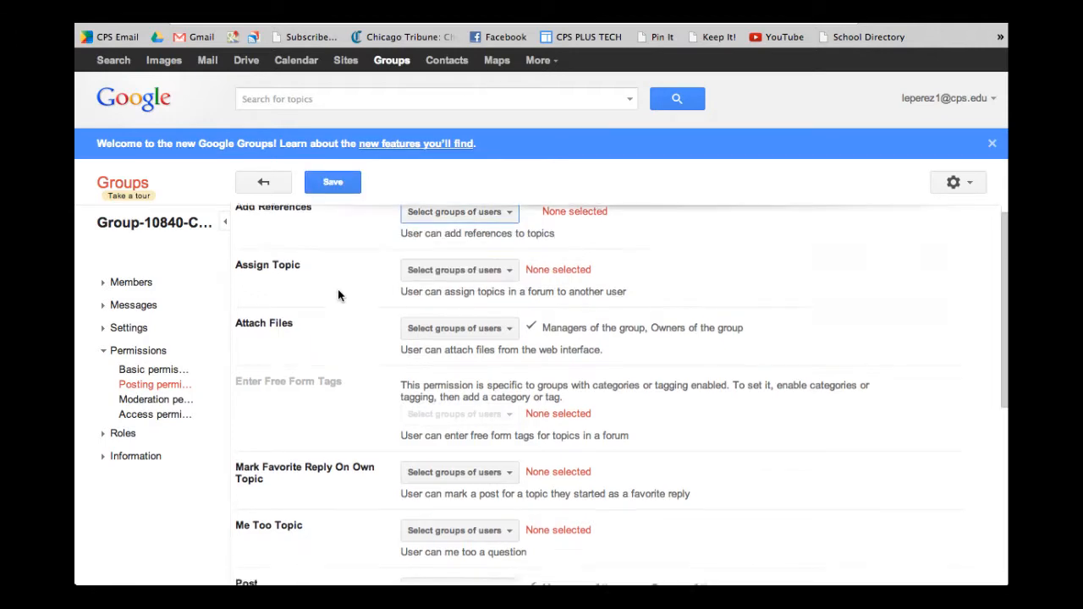
scroll(339, 295, up, 1)
scroll(337, 295, down, 4)
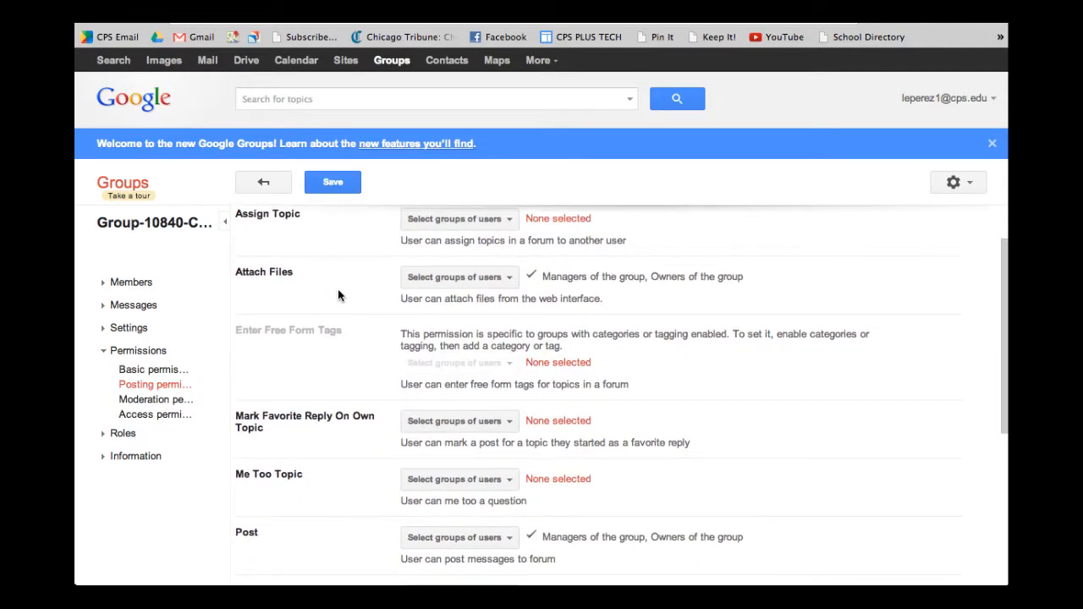
scroll(337, 294, down, 3)
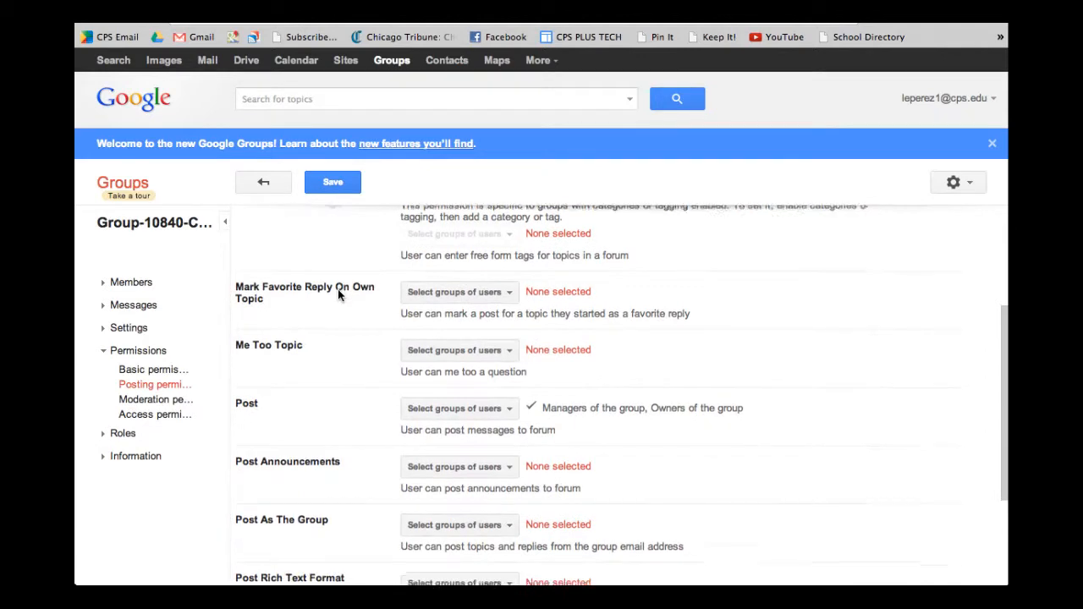
scroll(338, 294, down, 2)
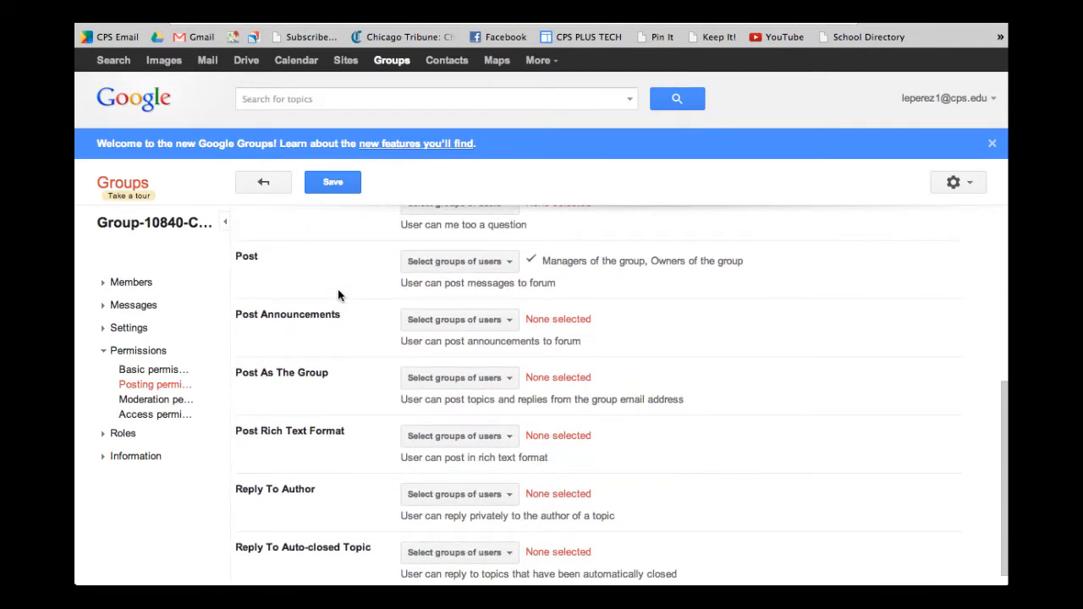
click(510, 263)
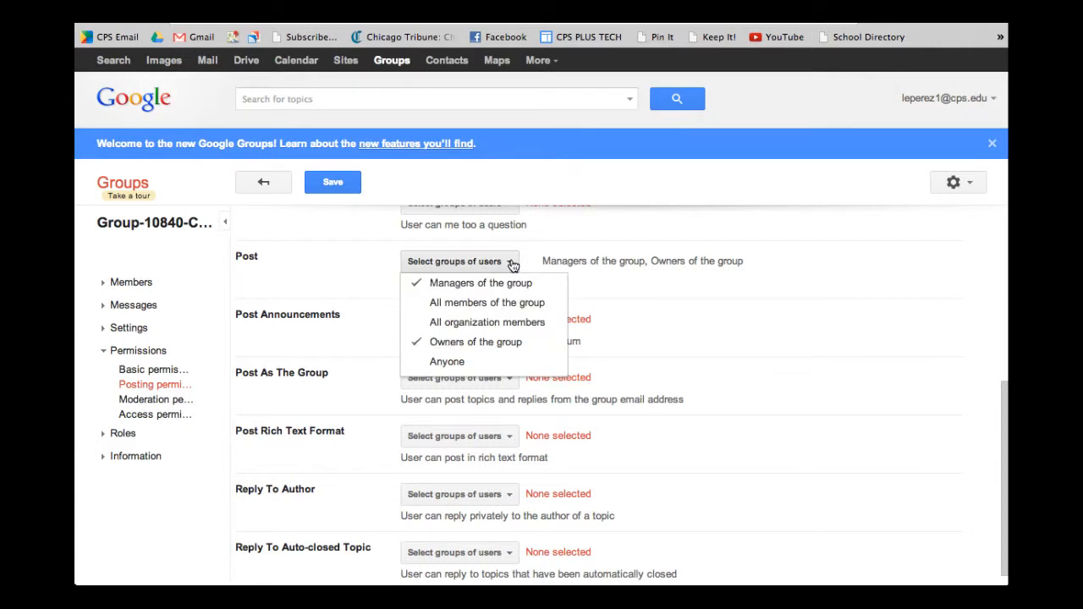
click(509, 308)
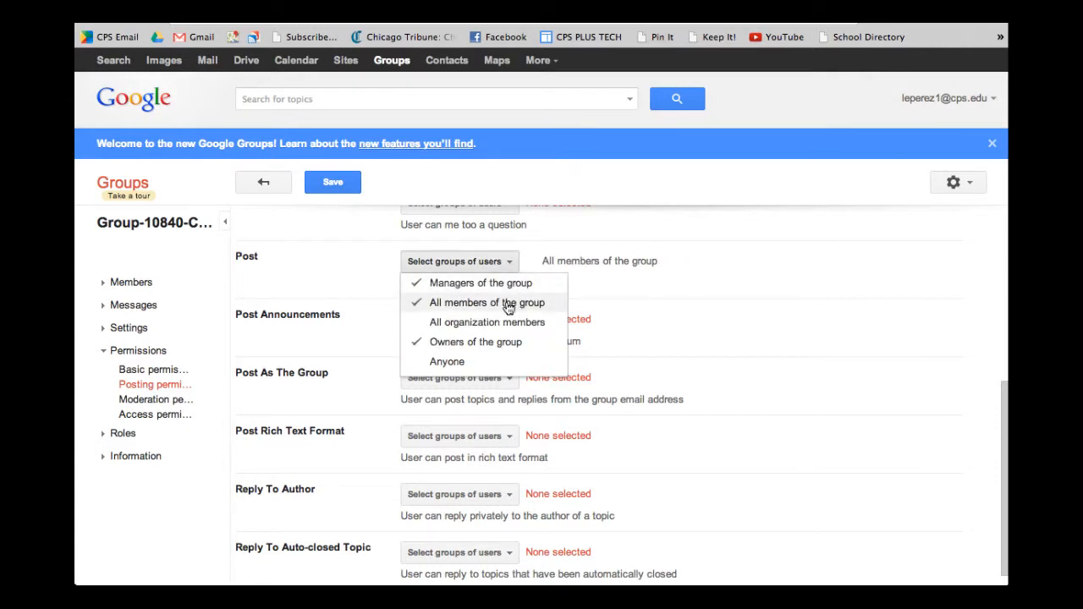
click(340, 182)
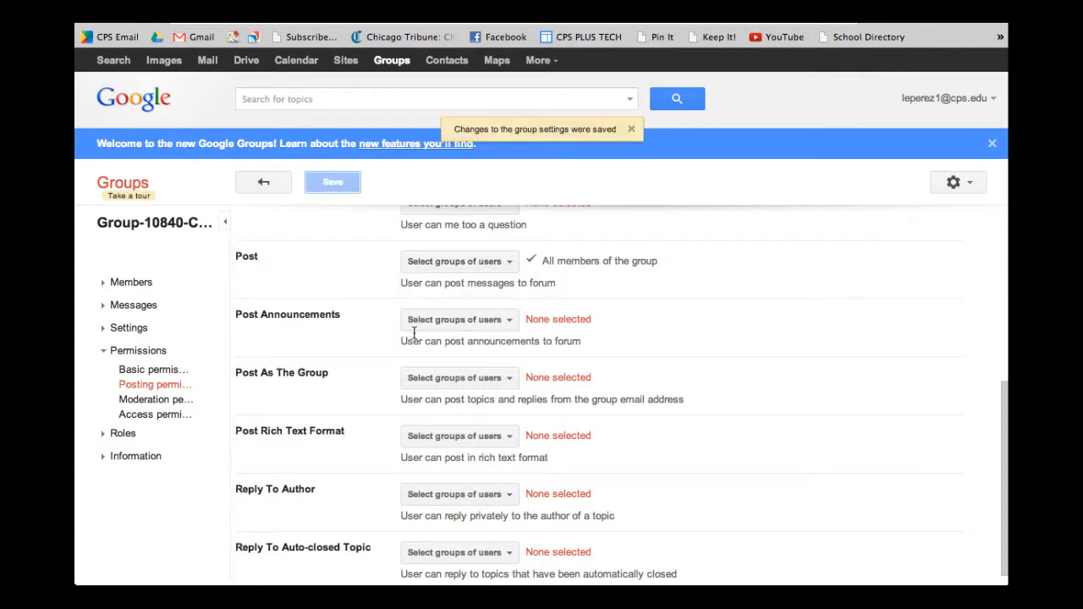
Set the Post Announcements permission to all members of the group and save the posting permissions.
scroll(414, 333, up, 5)
scroll(427, 398, down, 1)
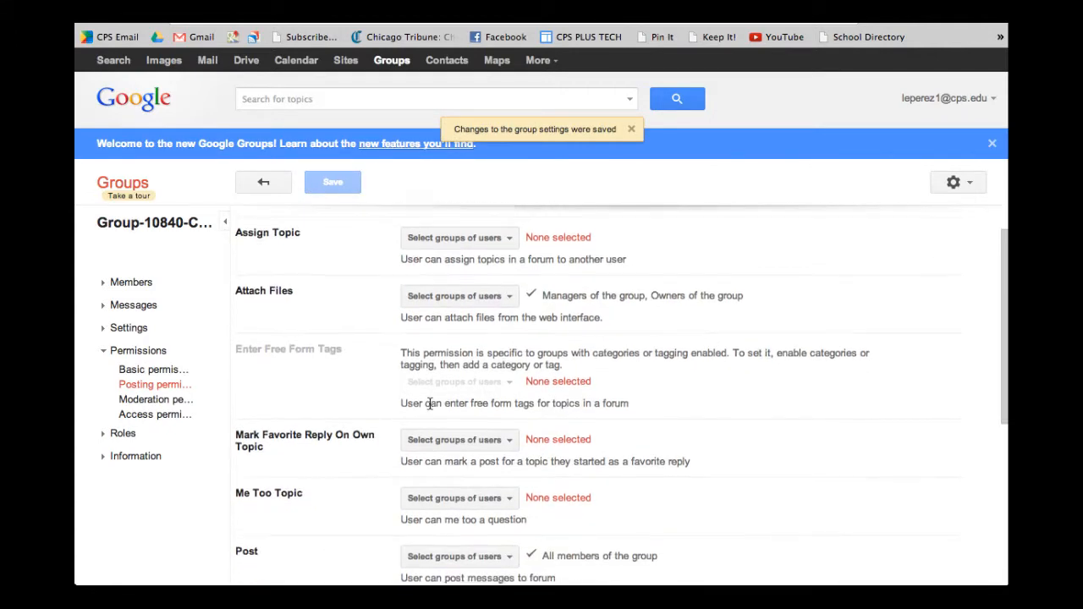
scroll(429, 403, down, 6)
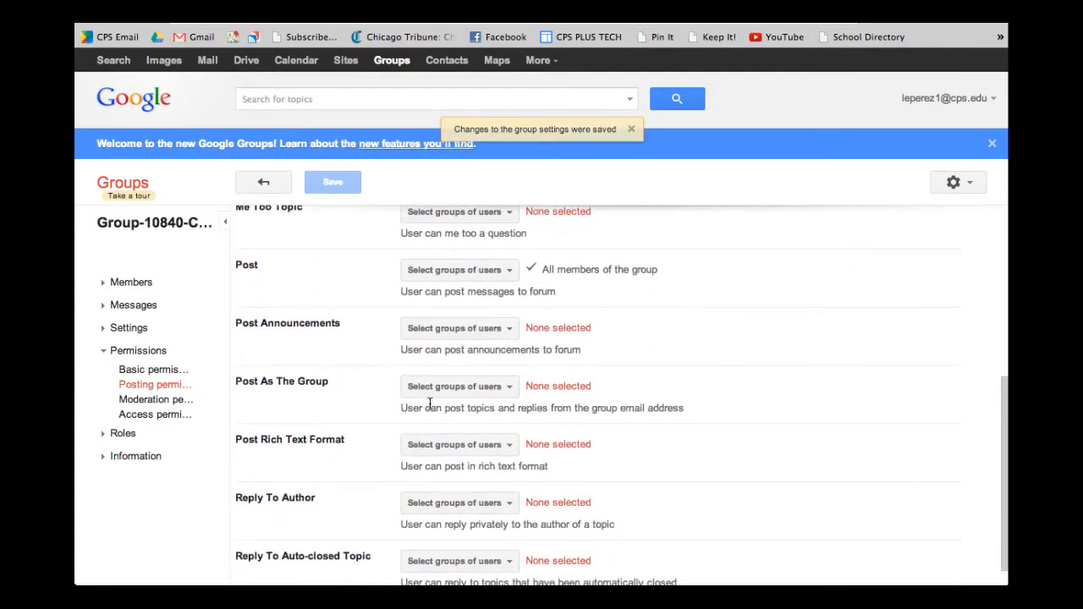
scroll(429, 403, down, 1)
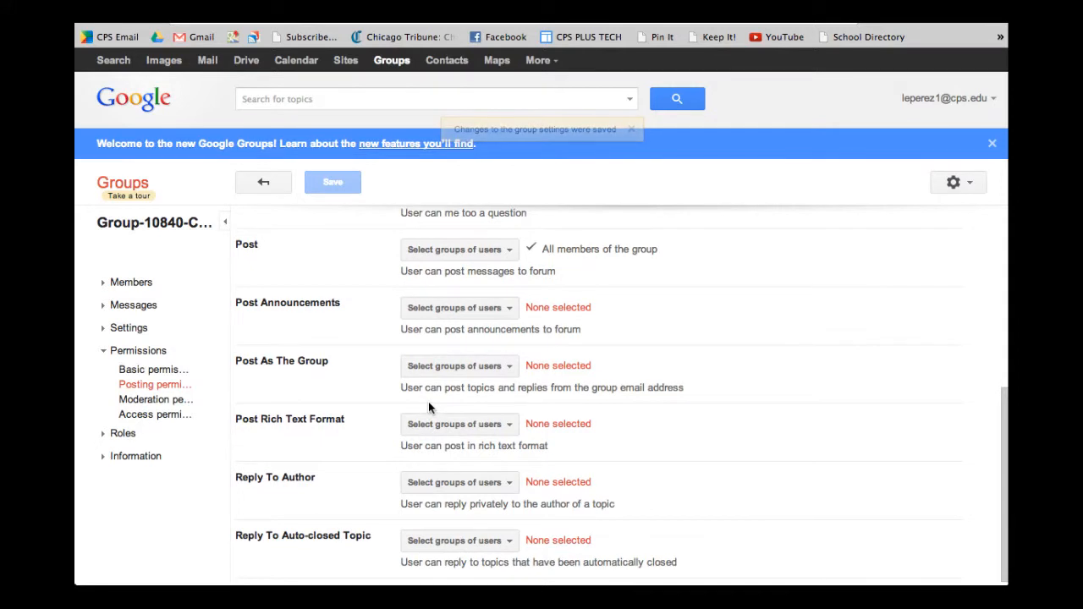
click(509, 309)
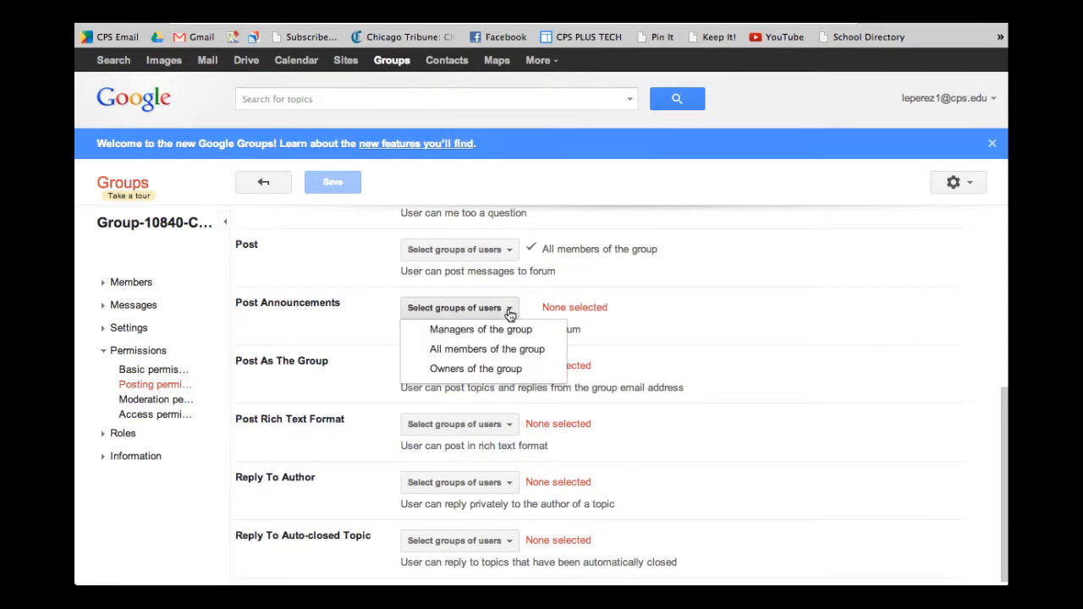
click(501, 349)
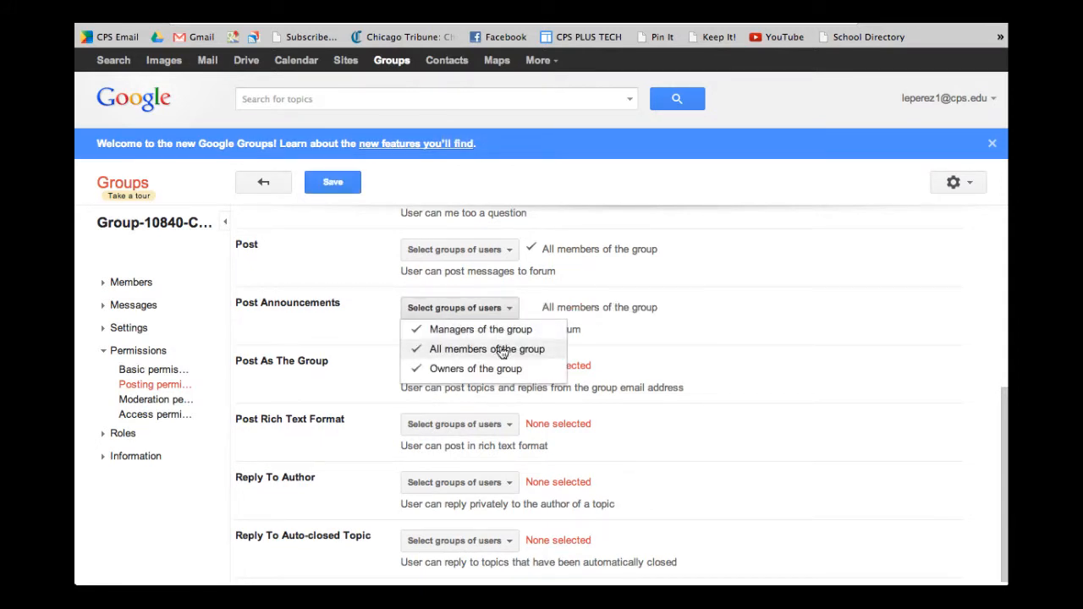
click(335, 183)
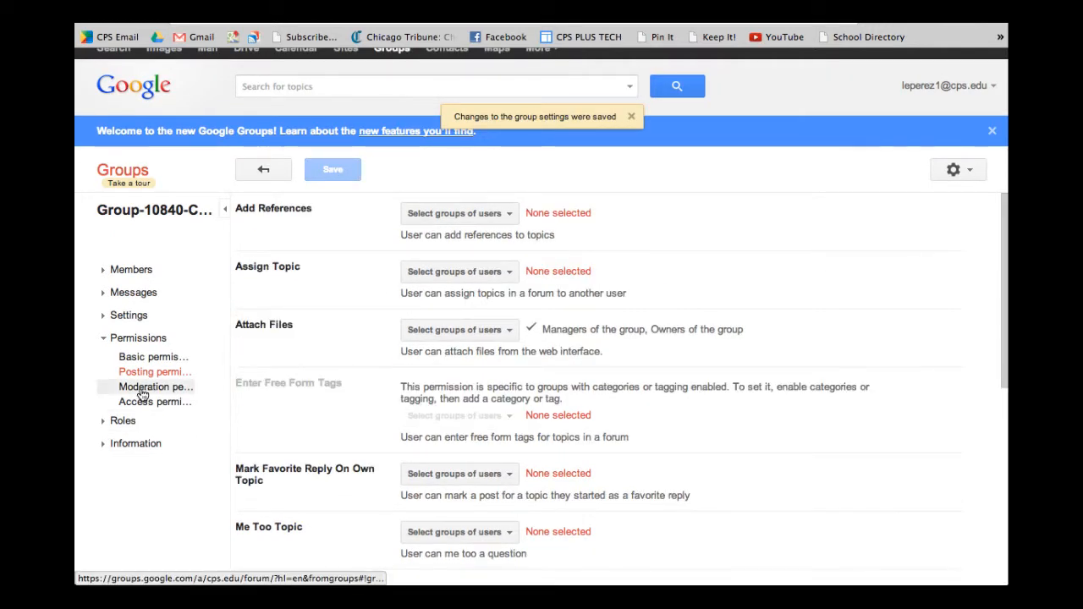
Open the group's moderation permissions and examine the full list, from Add Members through Unmark Favorite Reply On Any Topic.
click(142, 391)
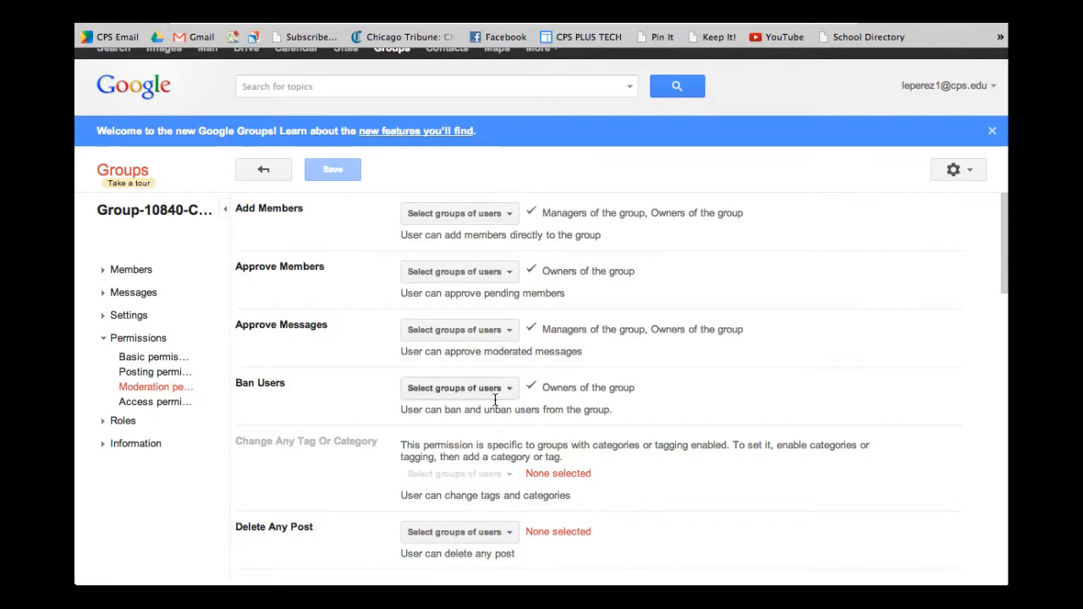
scroll(520, 271, up, 1)
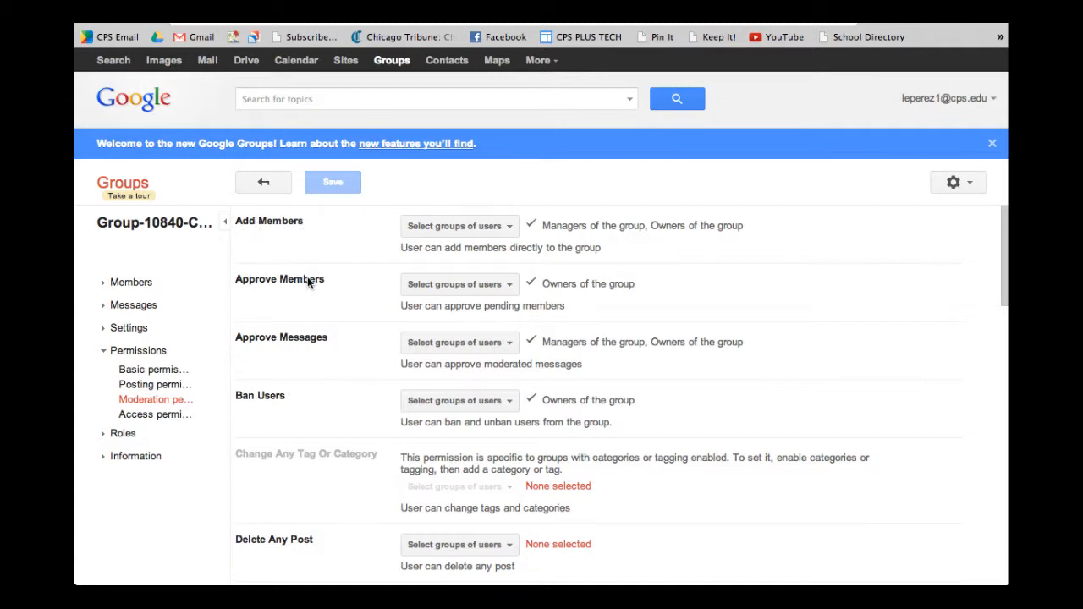
scroll(315, 355, down, 1)
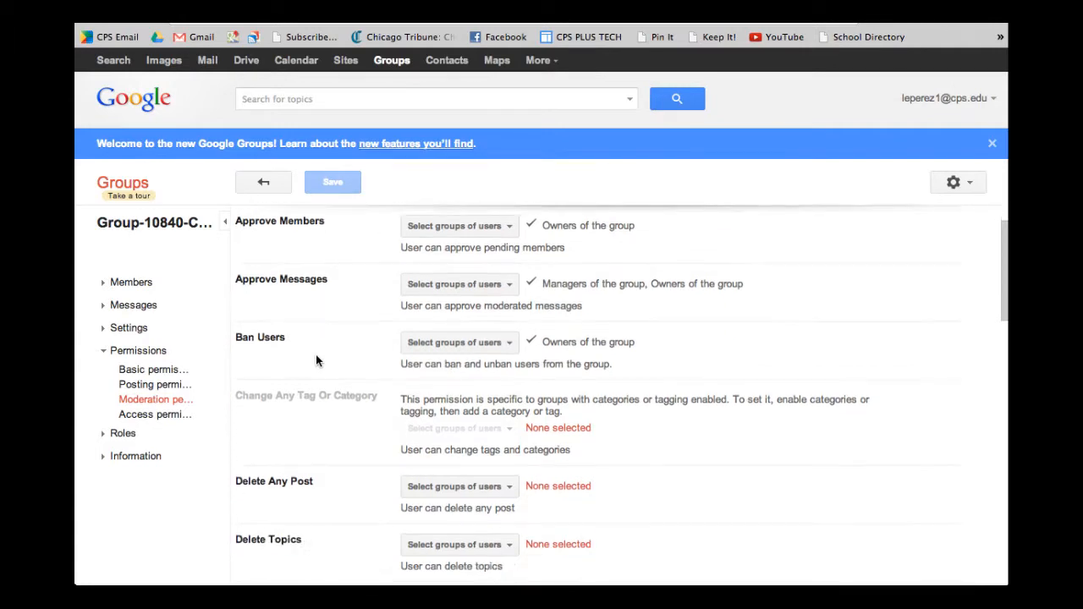
scroll(316, 360, down, 4)
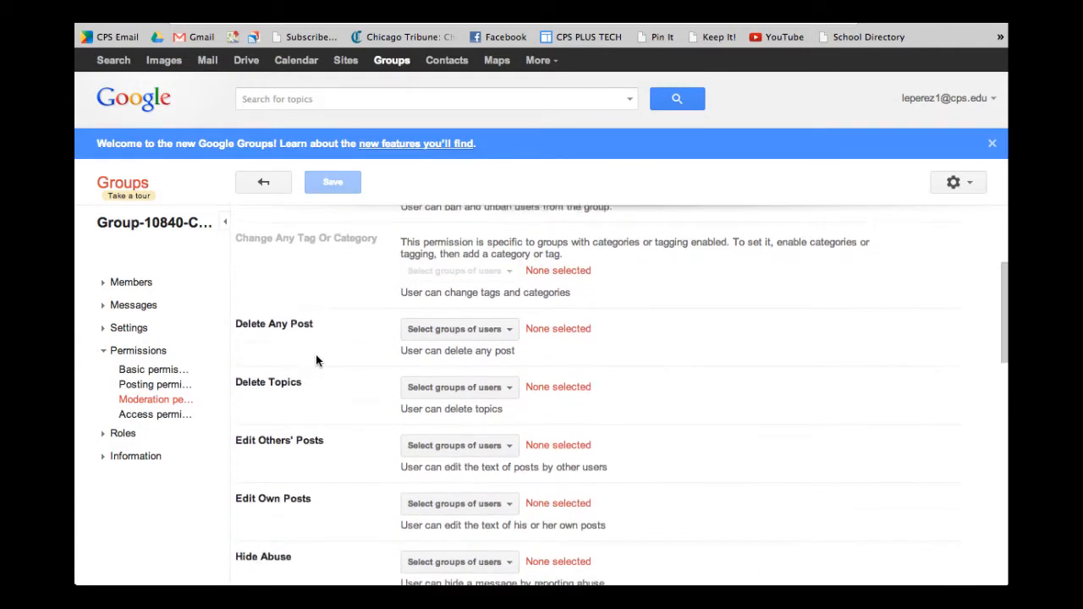
scroll(316, 360, down, 4)
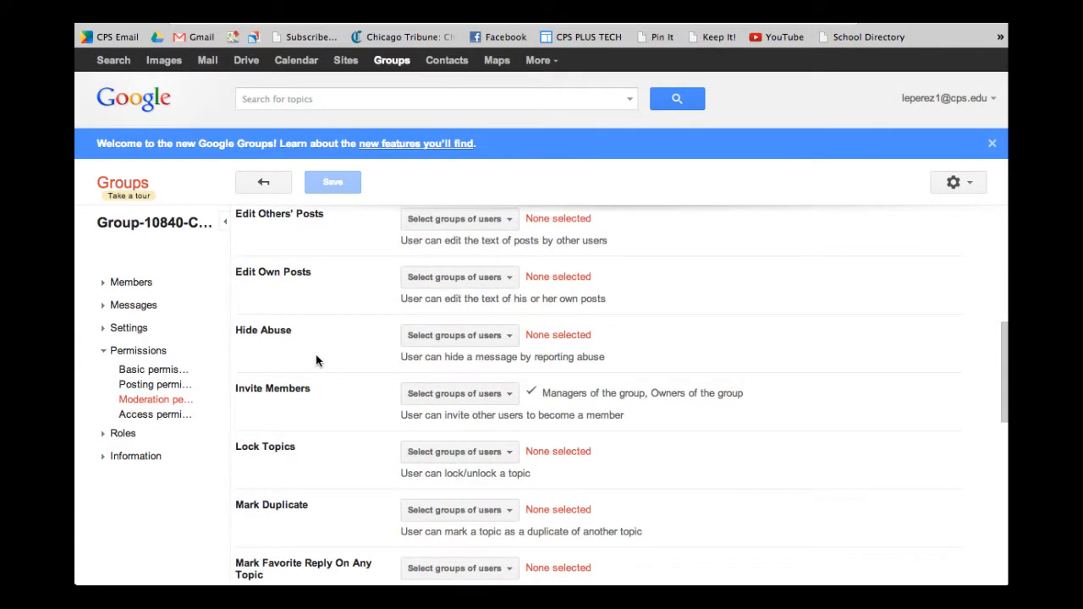
scroll(317, 361, down, 3)
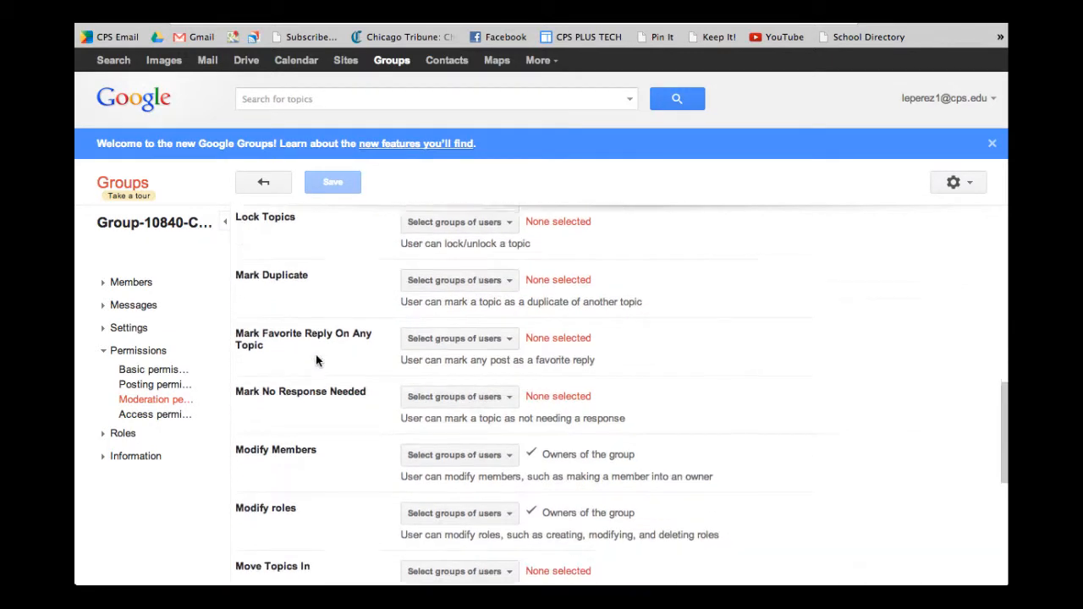
scroll(318, 360, down, 5)
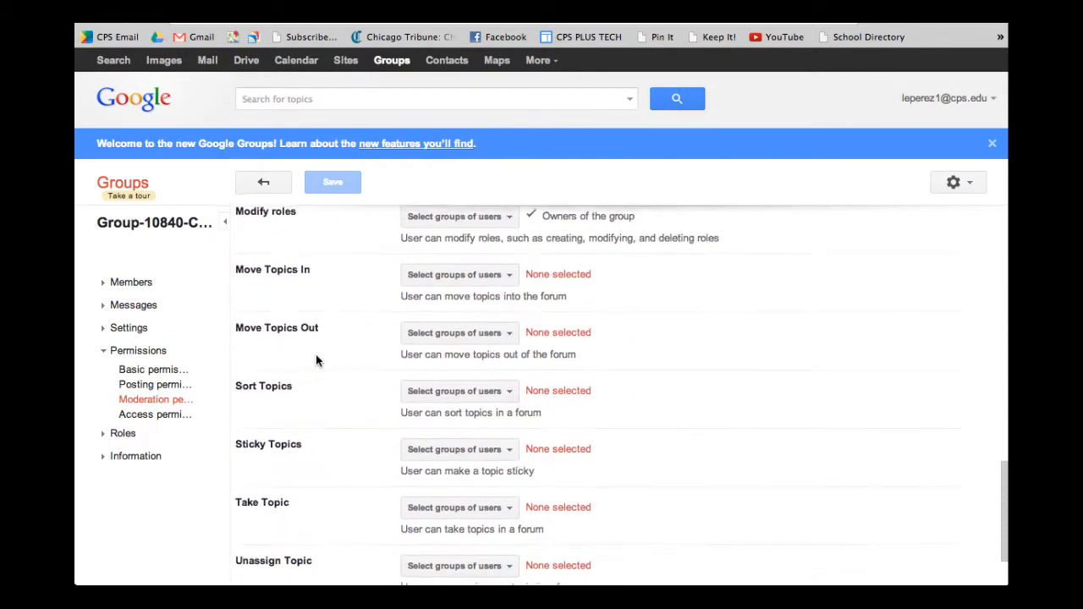
scroll(316, 360, down, 2)
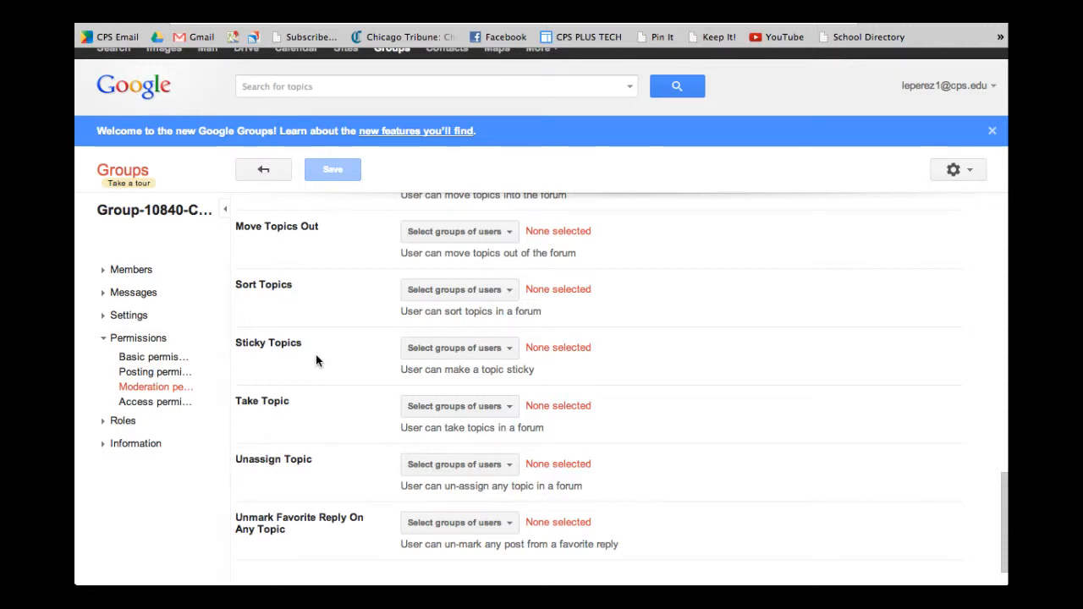
scroll(311, 397, up, 1)
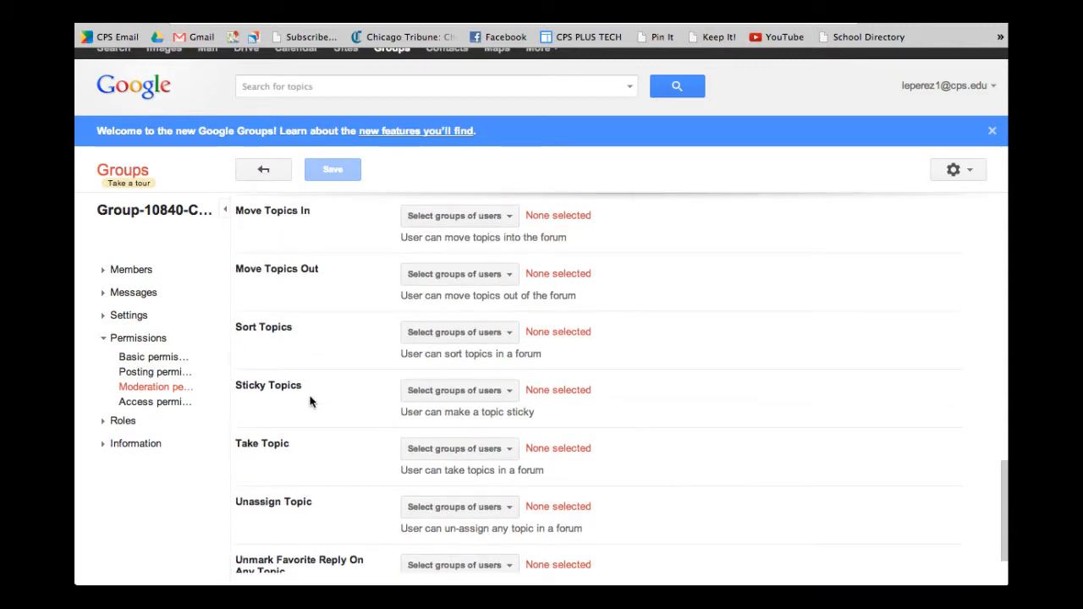
Examine the group's access permissions and the list of its roles.
click(182, 403)
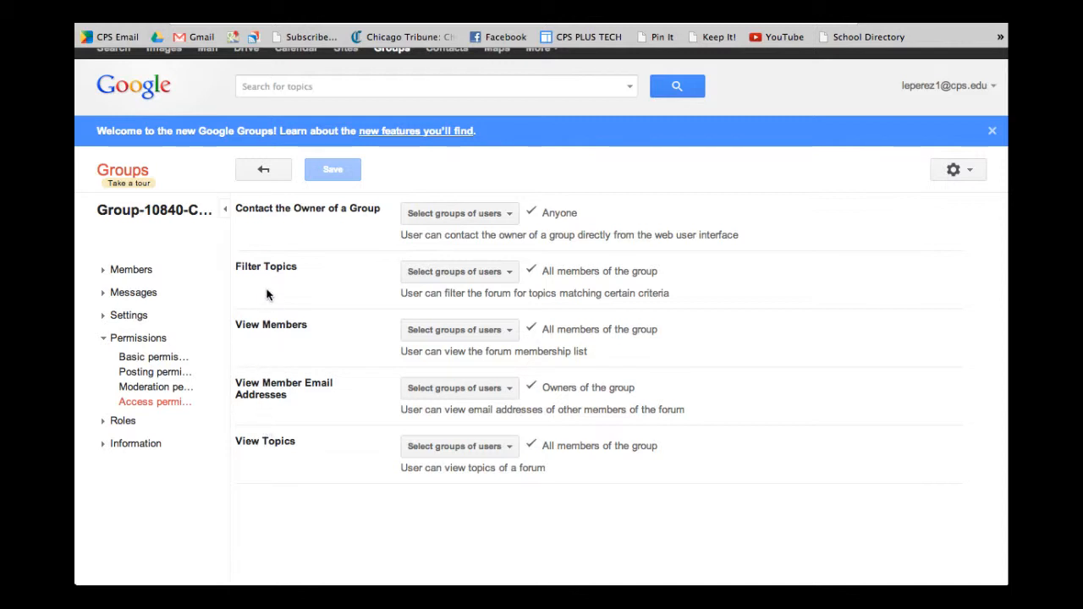
click(105, 420)
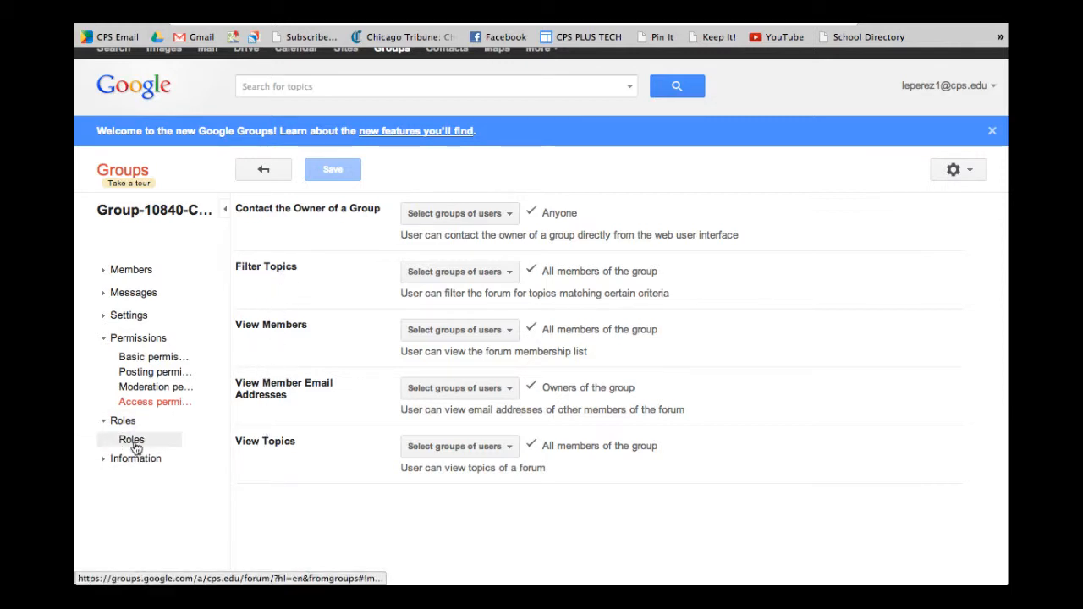
click(133, 440)
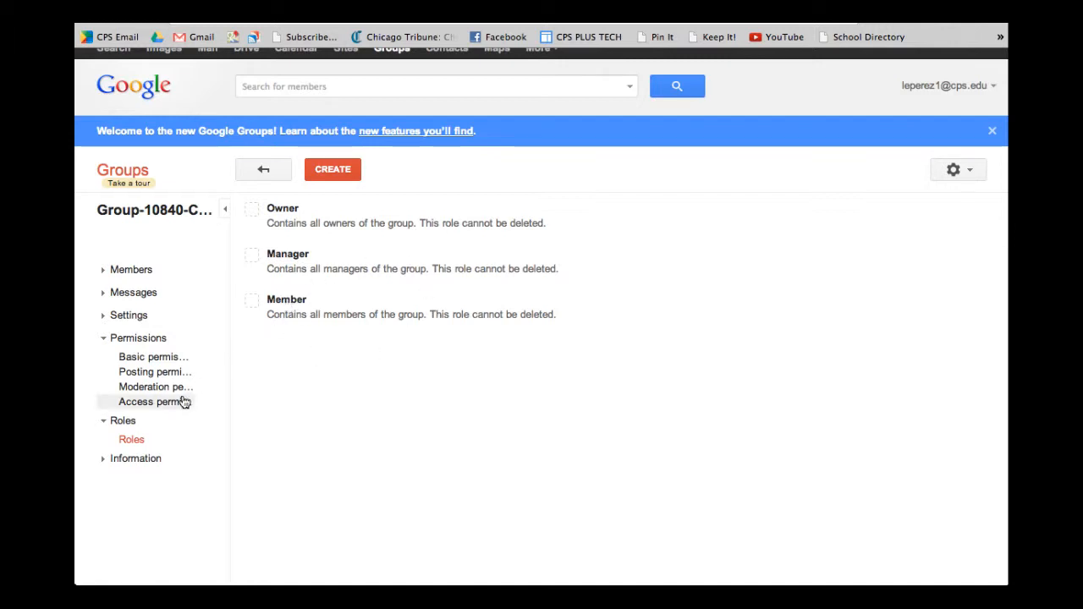
Expand the group's Information section and examine which categories it offers.
click(103, 463)
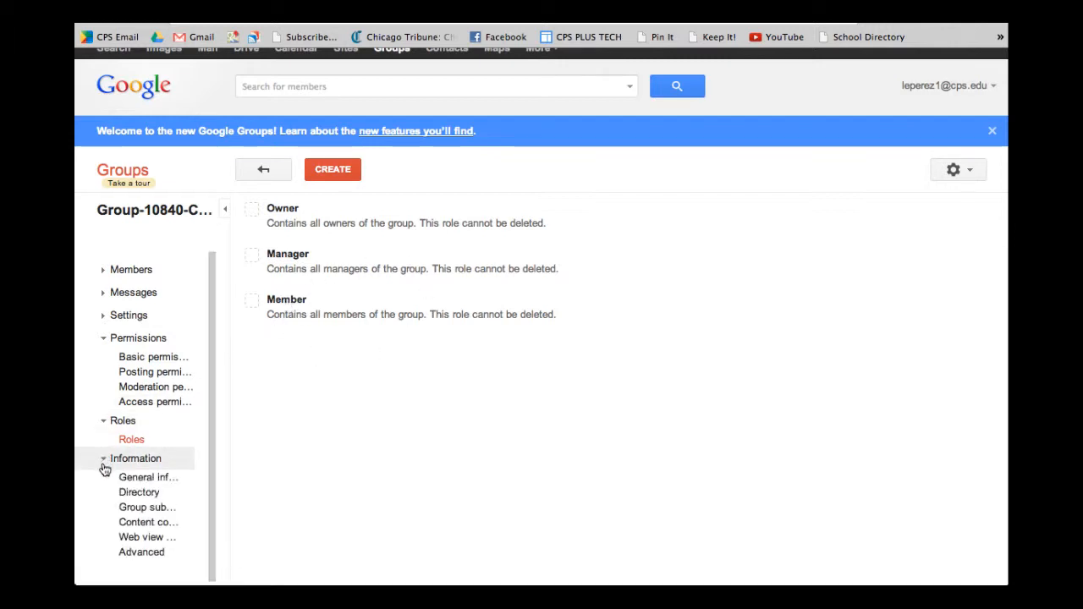
click(142, 464)
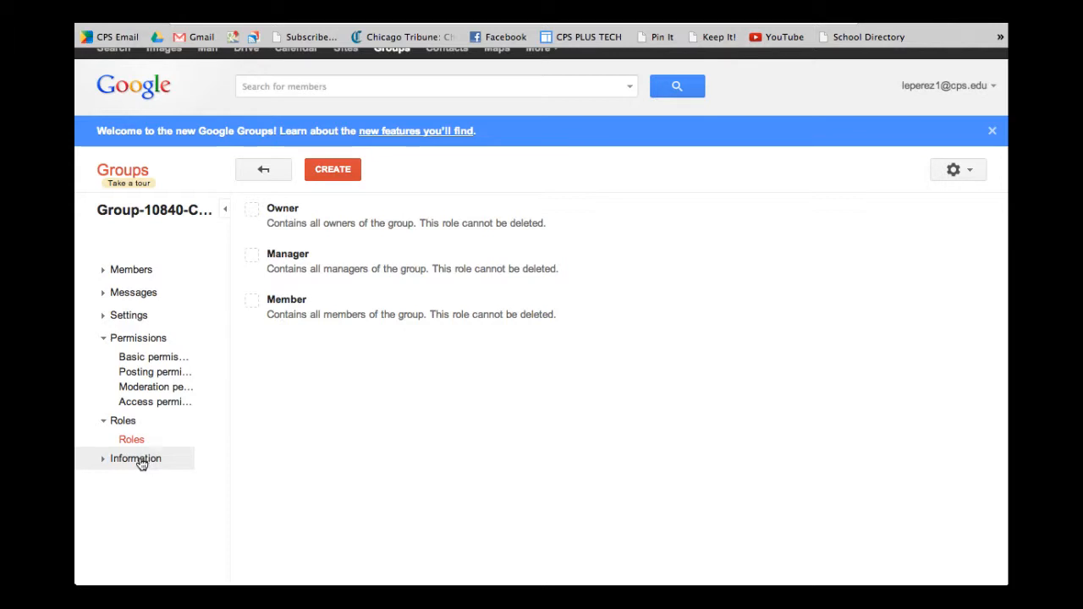
click(105, 463)
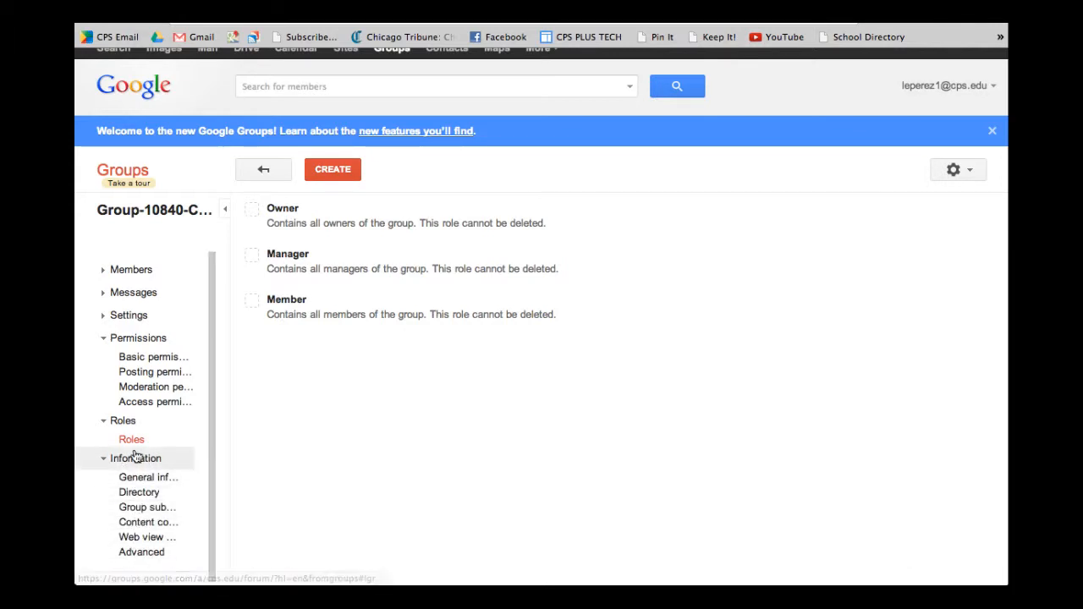
Collapse the Permissions, Roles and Information sections and return to the Groups home page.
click(103, 341)
click(104, 362)
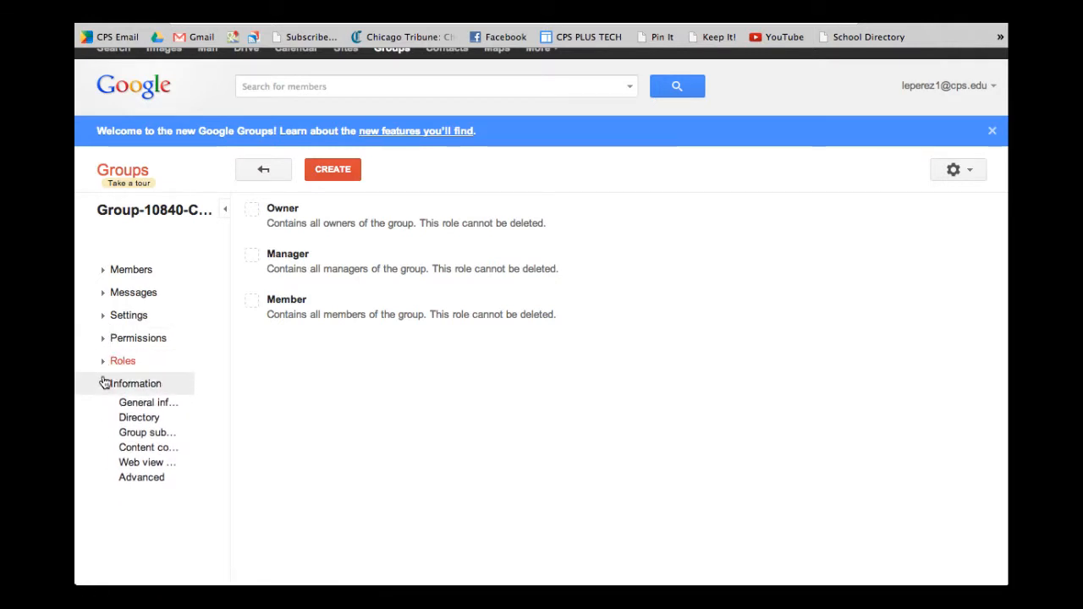
click(103, 385)
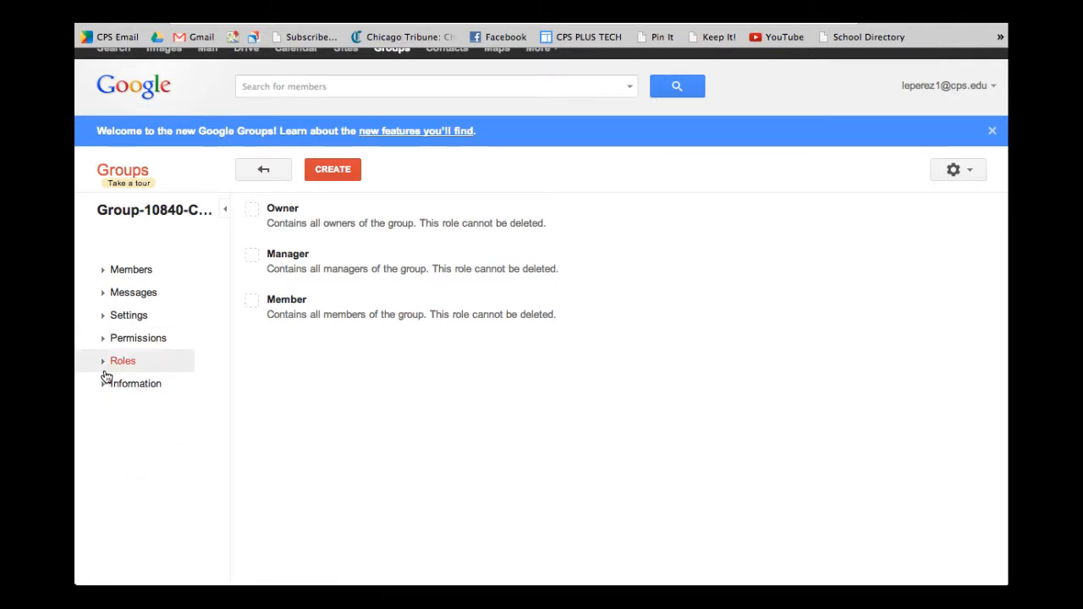
click(137, 178)
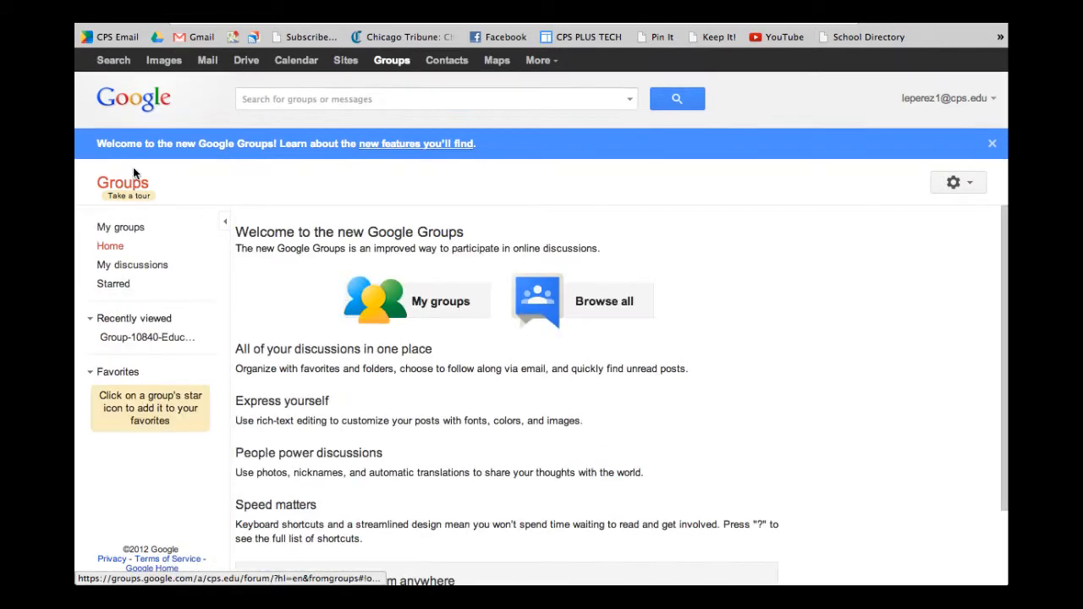